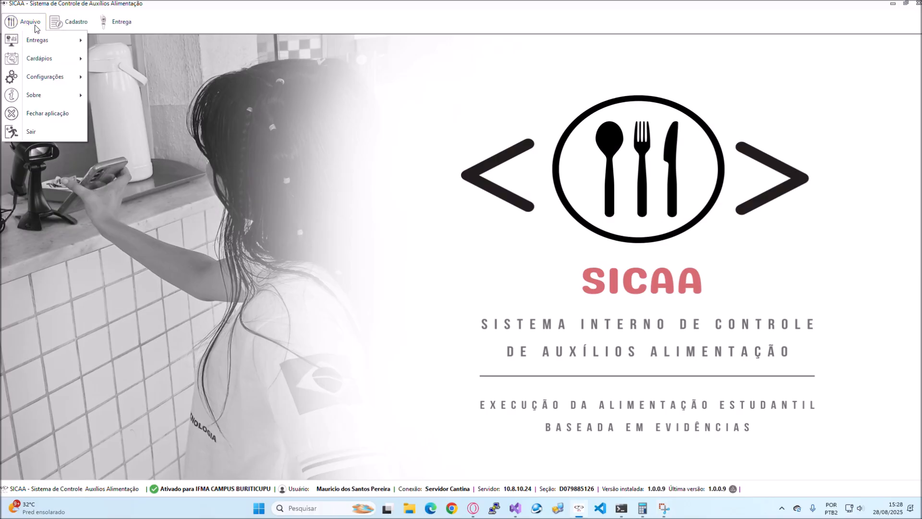
# - Open the menu items and compositions window and view its composition creation and composition list pages before returning to the items page
pyautogui.moveTo(49, 62)
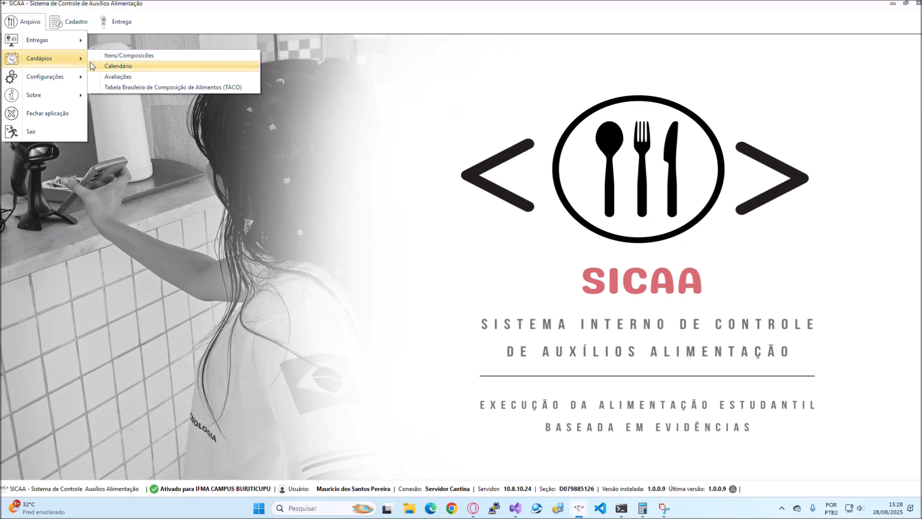
pyautogui.click(116, 60)
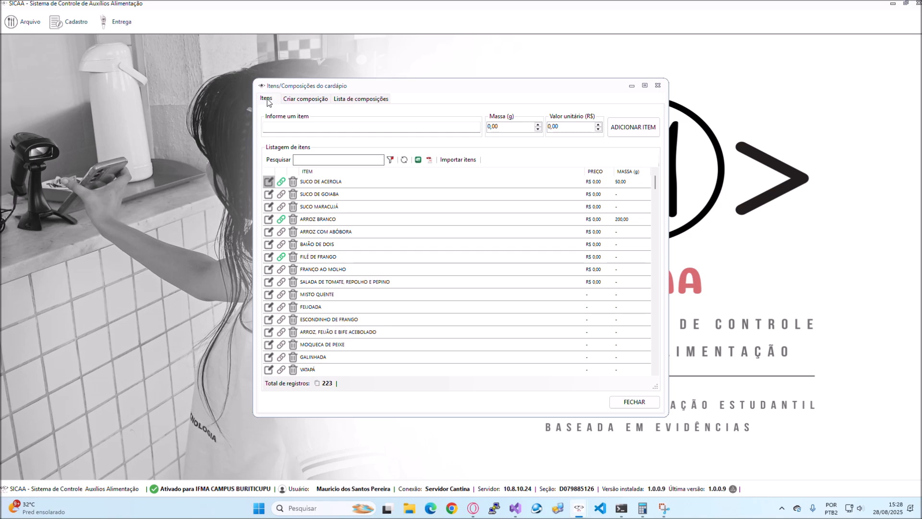
pyautogui.click(292, 98)
pyautogui.click(350, 99)
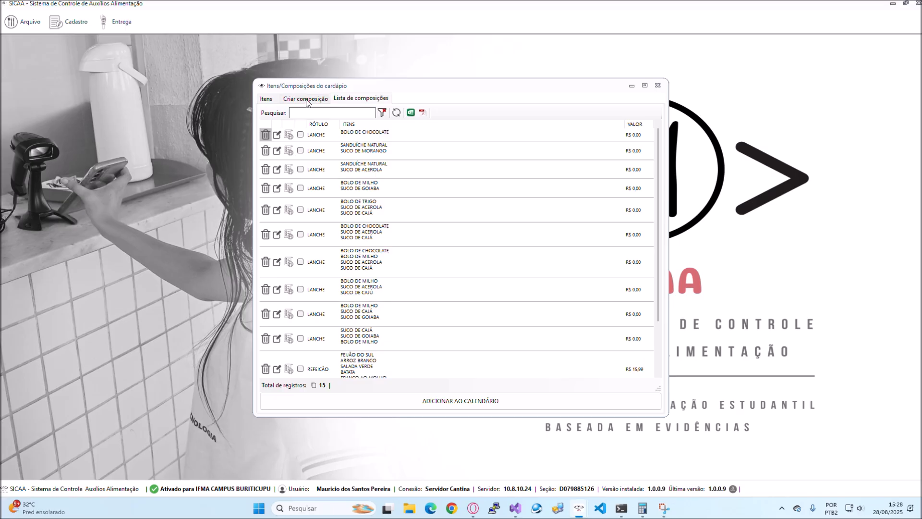
pyautogui.click(271, 100)
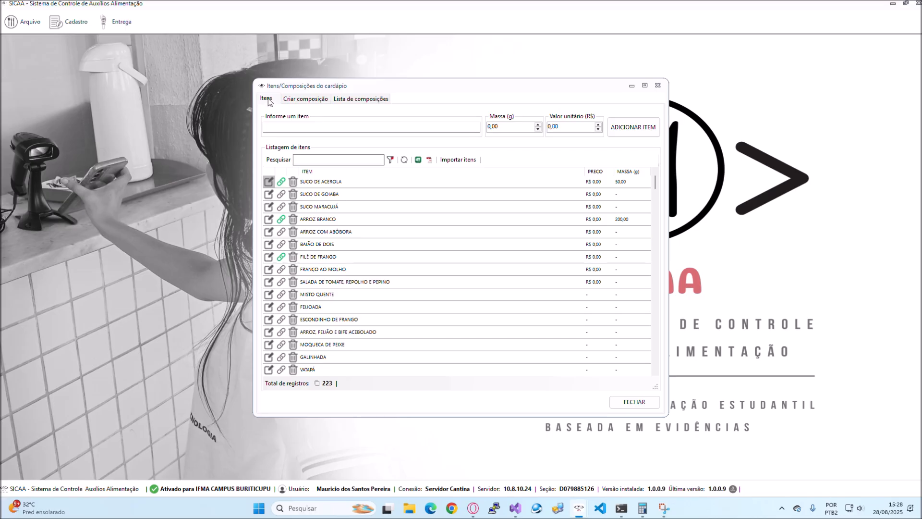
# - Examine the list of registered menu items with their prices, masses and TACO link indicators
pyautogui.scroll(-9, 318, 210)
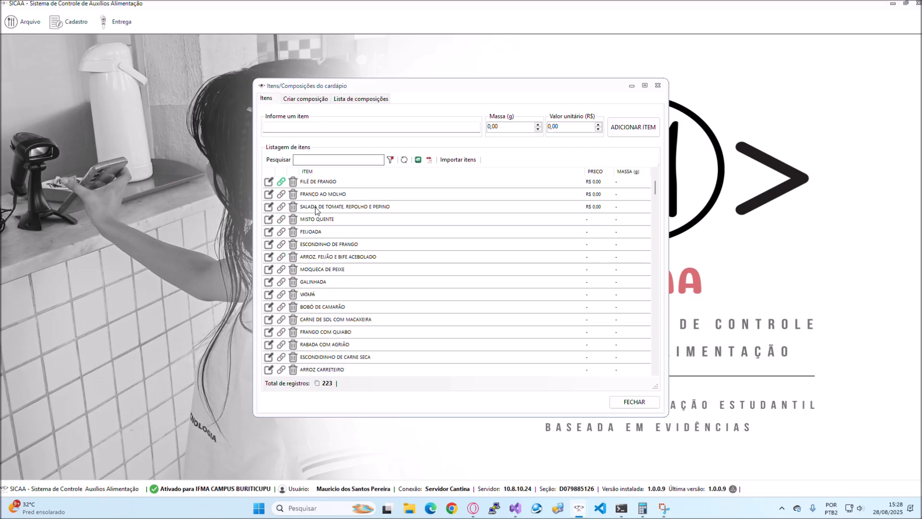
pyautogui.scroll(-20, 320, 219)
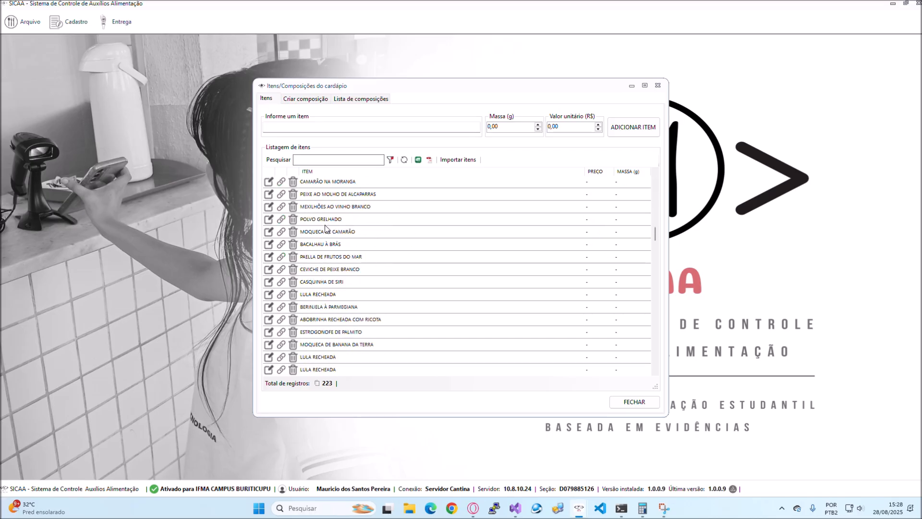
pyautogui.moveTo(656, 266); pyautogui.dragTo(656, 180)
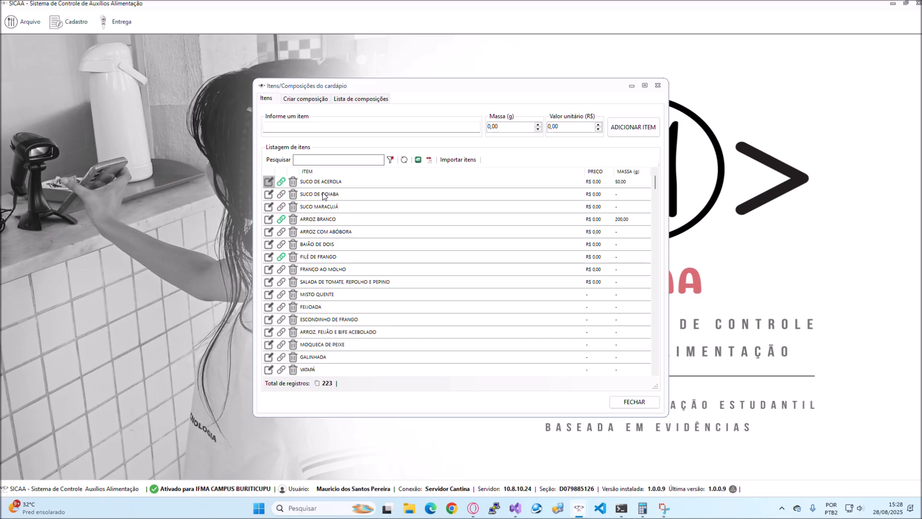
pyautogui.scroll(-4, 322, 194)
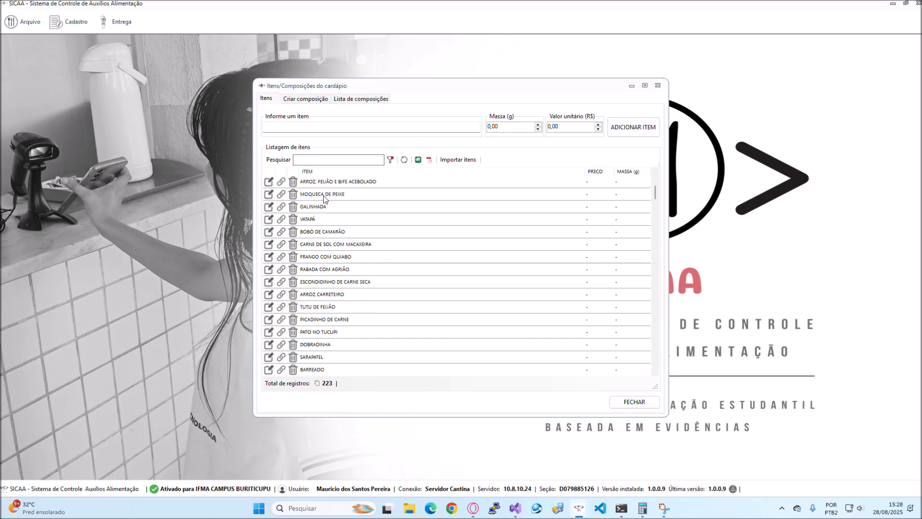
pyautogui.scroll(4, 325, 197)
pyautogui.scroll(-5, 329, 206)
pyautogui.scroll(5, 329, 224)
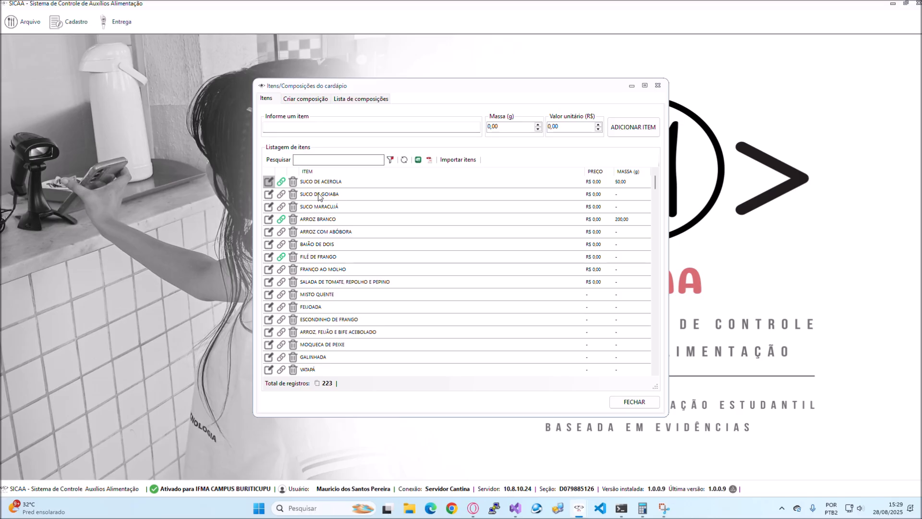
pyautogui.click(312, 221)
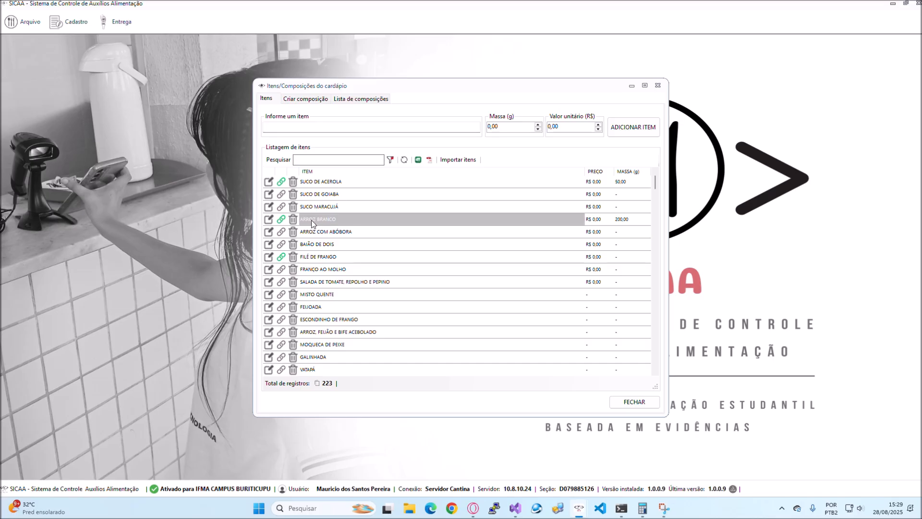
pyautogui.moveTo(324, 194); pyautogui.dragTo(325, 269)
pyautogui.click(328, 232)
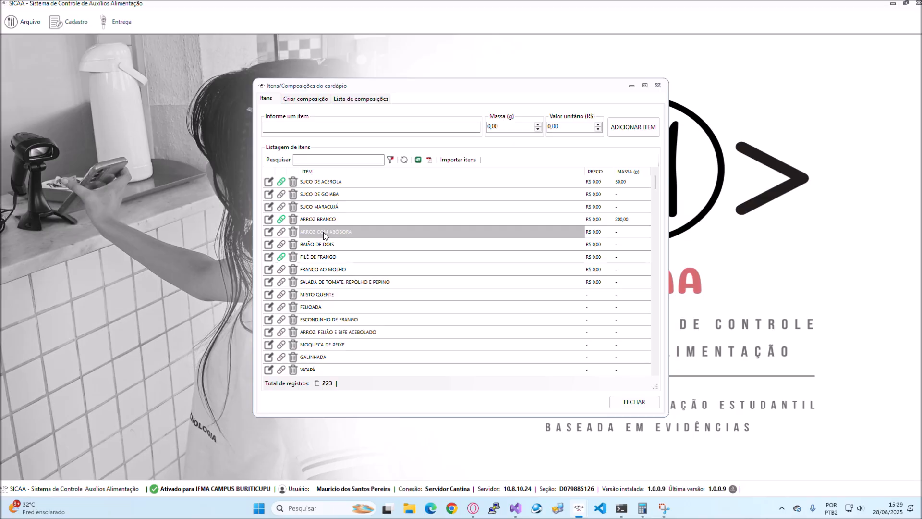
# - Open the TACO link of ARROZ BRANCO, review the linked food and its nutritional data, and close it without changes
pyautogui.click(318, 219)
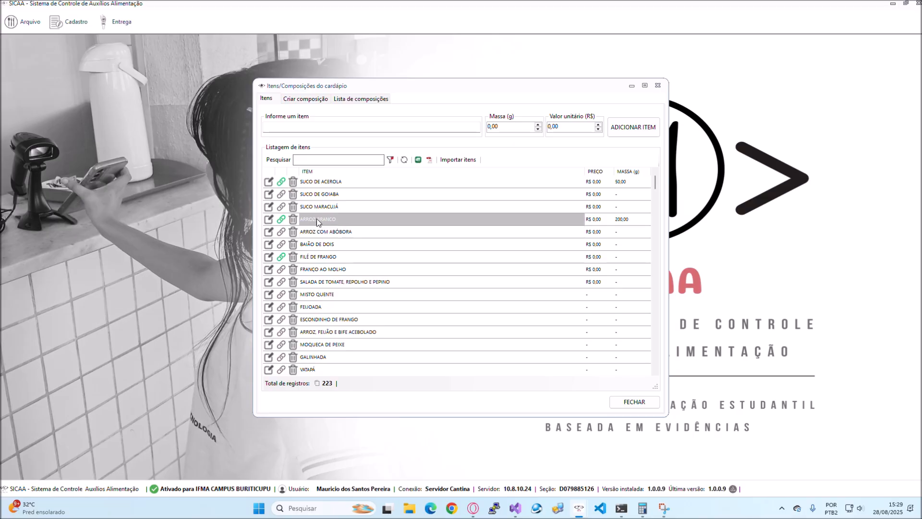
pyautogui.click(280, 219)
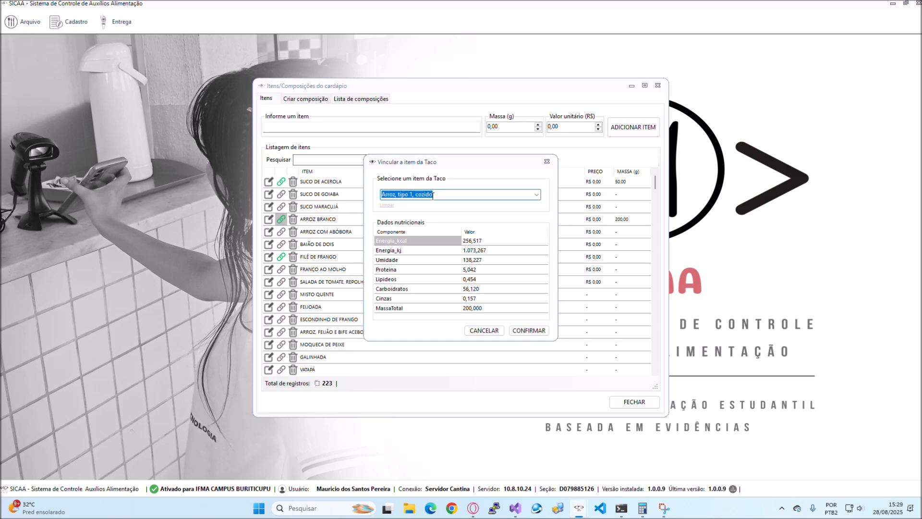
pyautogui.moveTo(434, 165); pyautogui.dragTo(587, 173)
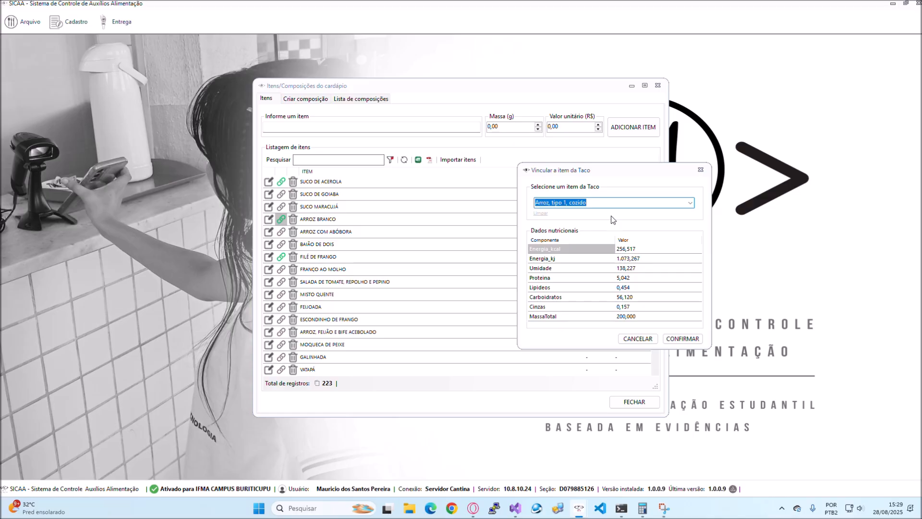
pyautogui.moveTo(605, 175); pyautogui.dragTo(142, 163)
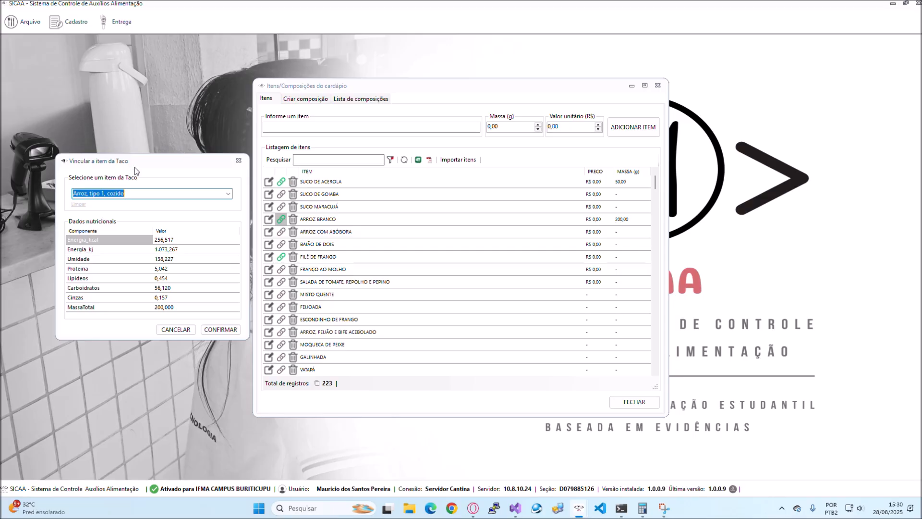
pyautogui.moveTo(188, 163); pyautogui.dragTo(567, 145)
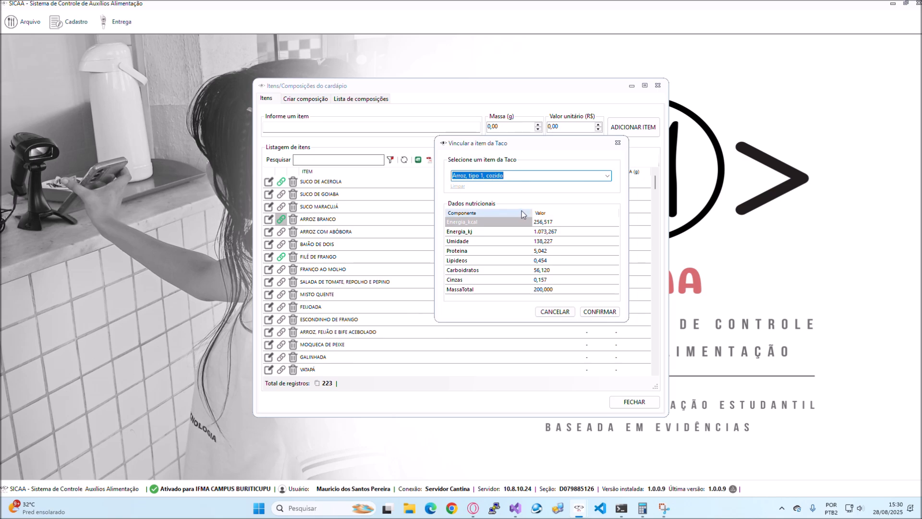
pyautogui.moveTo(548, 221); pyautogui.dragTo(541, 285)
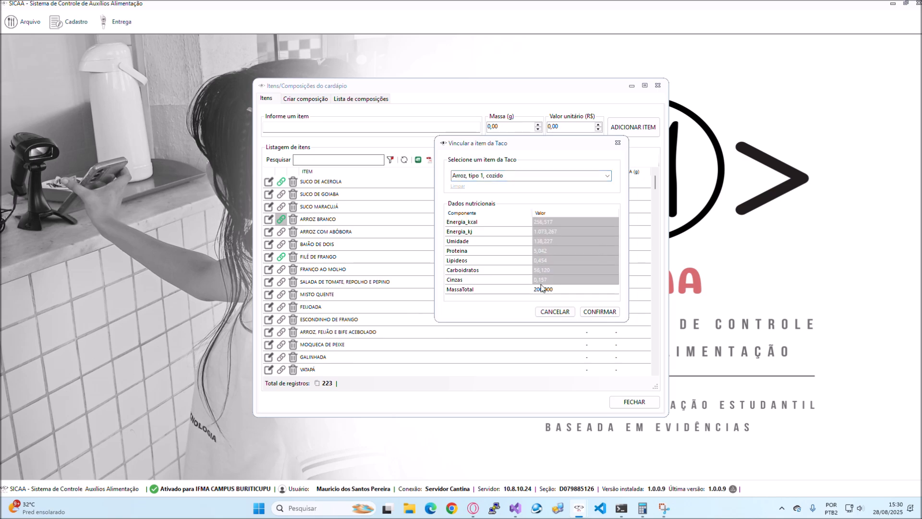
pyautogui.moveTo(472, 223); pyautogui.dragTo(470, 288)
pyautogui.click(540, 293)
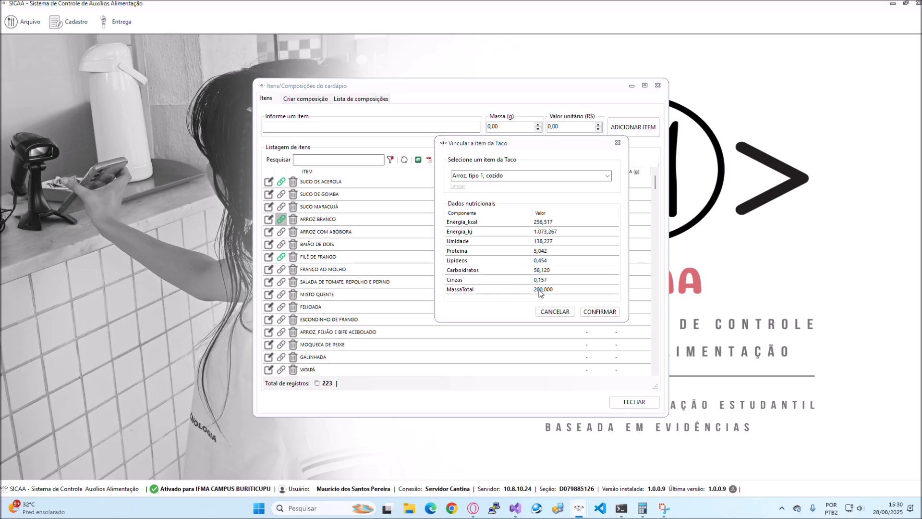
pyautogui.moveTo(551, 146); pyautogui.dragTo(557, 140)
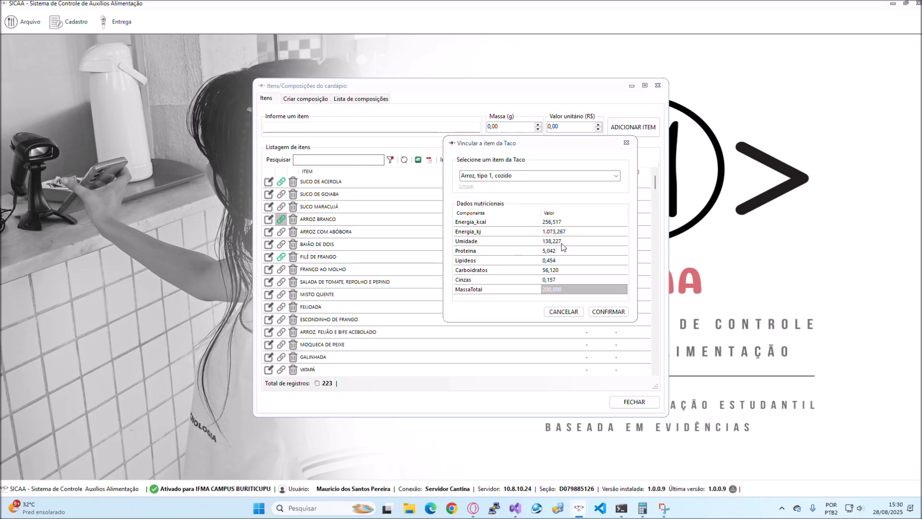
pyautogui.click(627, 144)
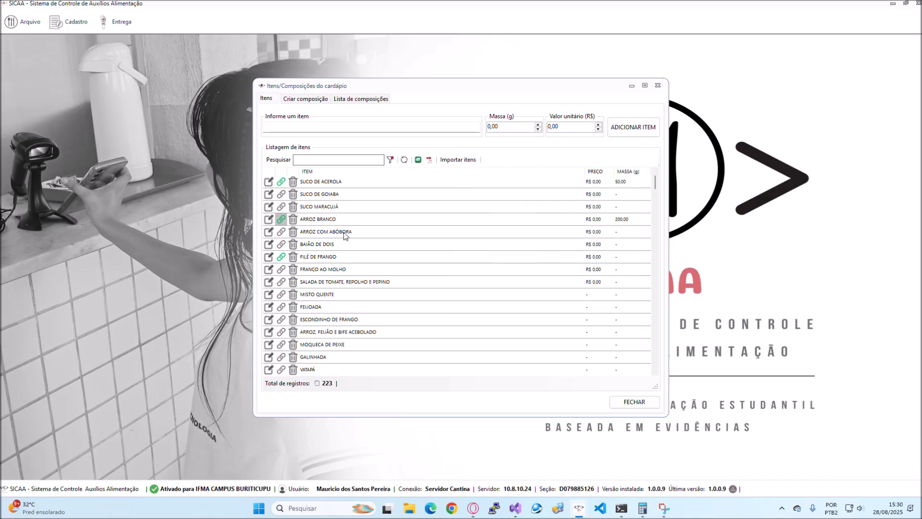
pyautogui.scroll(-6, 284, 270)
pyautogui.scroll(-6, 284, 271)
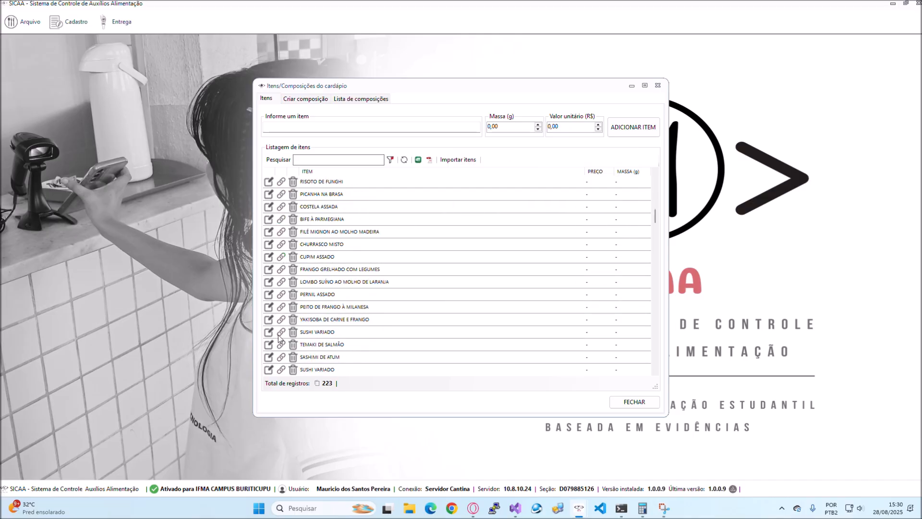
pyautogui.moveTo(654, 220); pyautogui.dragTo(654, 174)
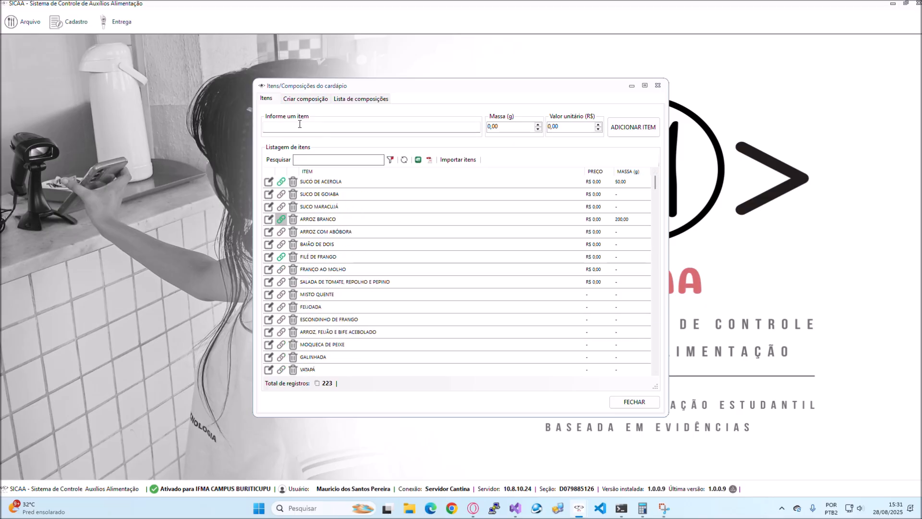
# - Start a new composition and add ARROZ BRANCO as its first item
pyautogui.click(304, 99)
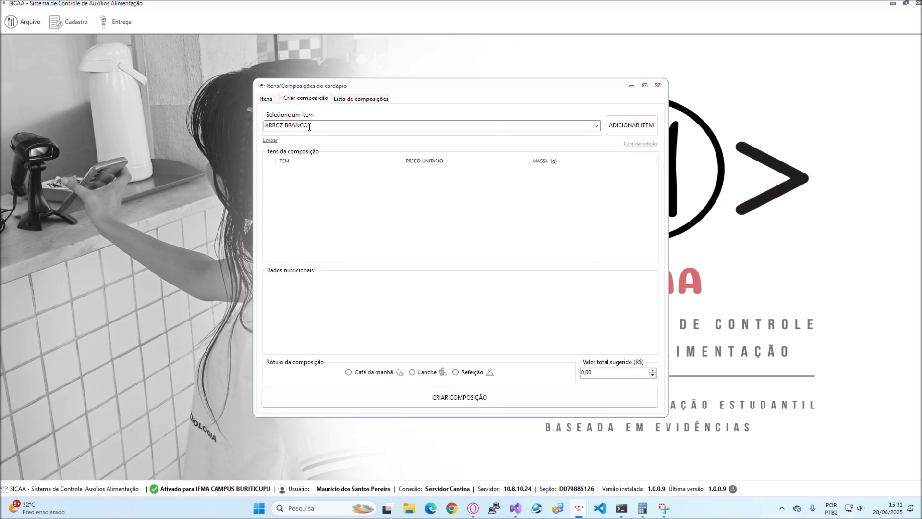
pyautogui.click(310, 127)
pyautogui.click(323, 125)
pyautogui.click(322, 126)
pyautogui.click(318, 126)
pyautogui.moveTo(311, 125); pyautogui.dragTo(249, 127)
pyautogui.press('BackSpace')
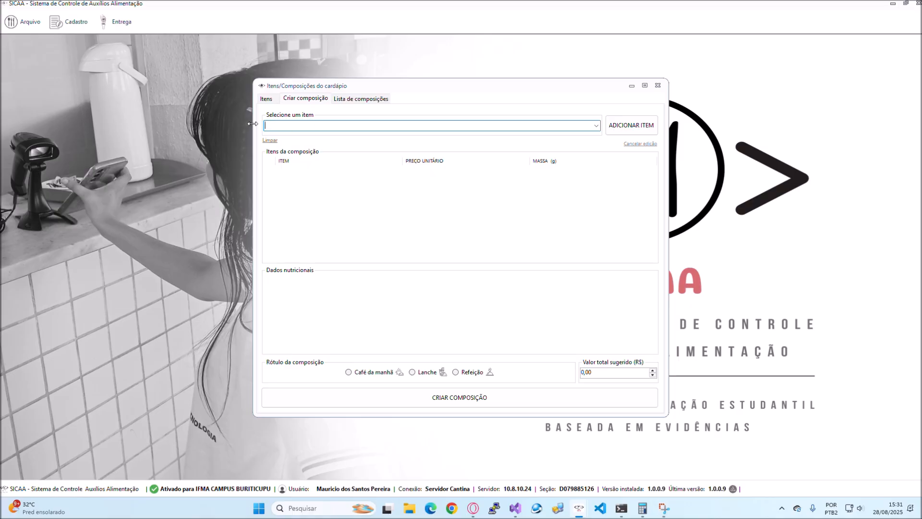
pyautogui.write('arrOZ BRANCO')
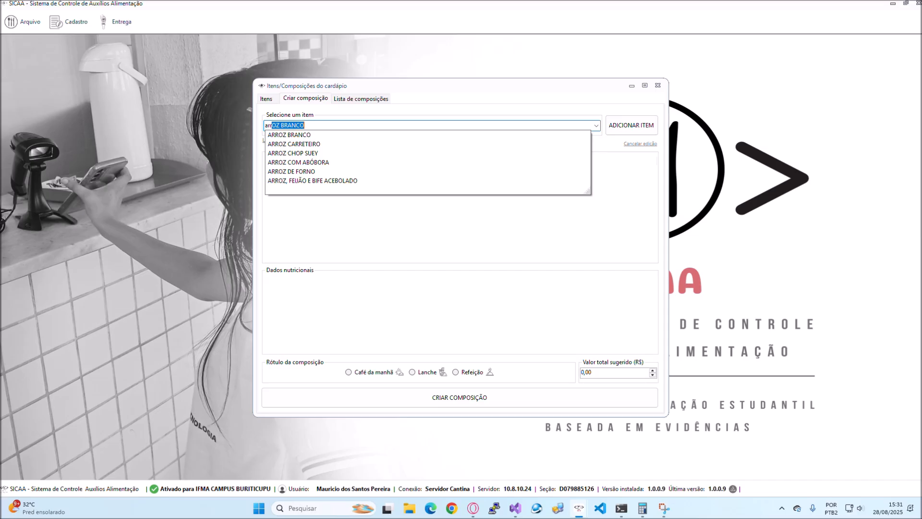
pyautogui.press('Down')
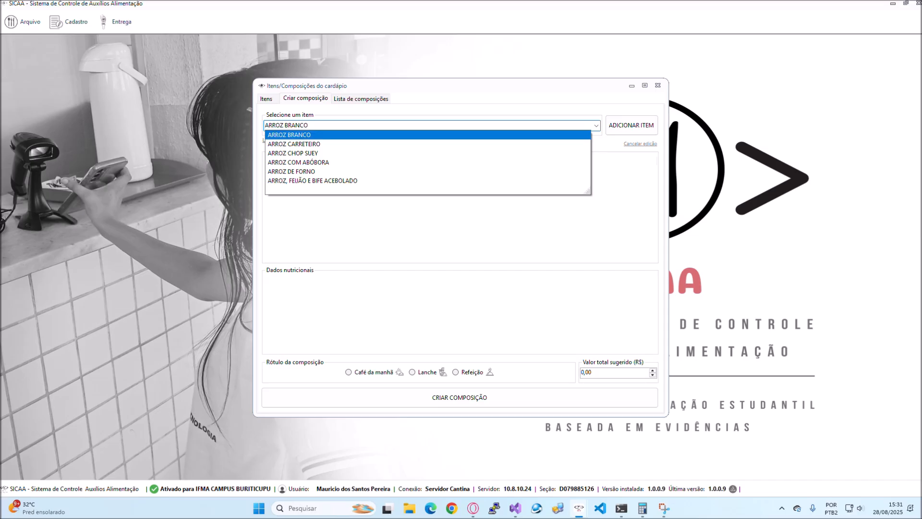
pyautogui.press('Return')
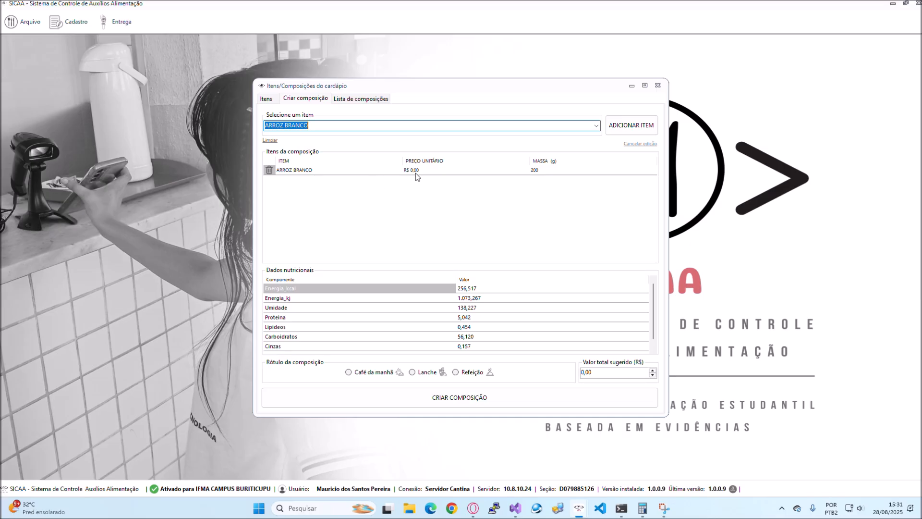
# - Find the egg items by searching for "ovo" and add OVO FRITO to the composition
pyautogui.click(543, 172)
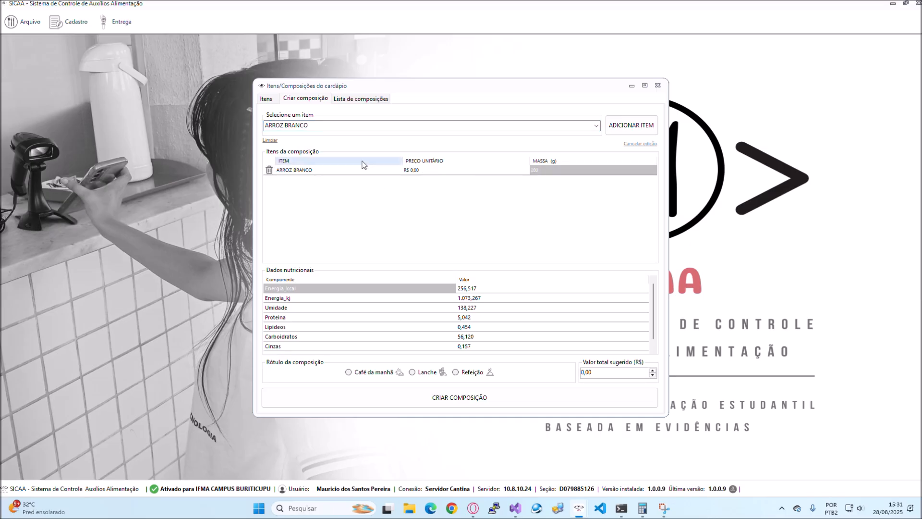
pyautogui.click(325, 126)
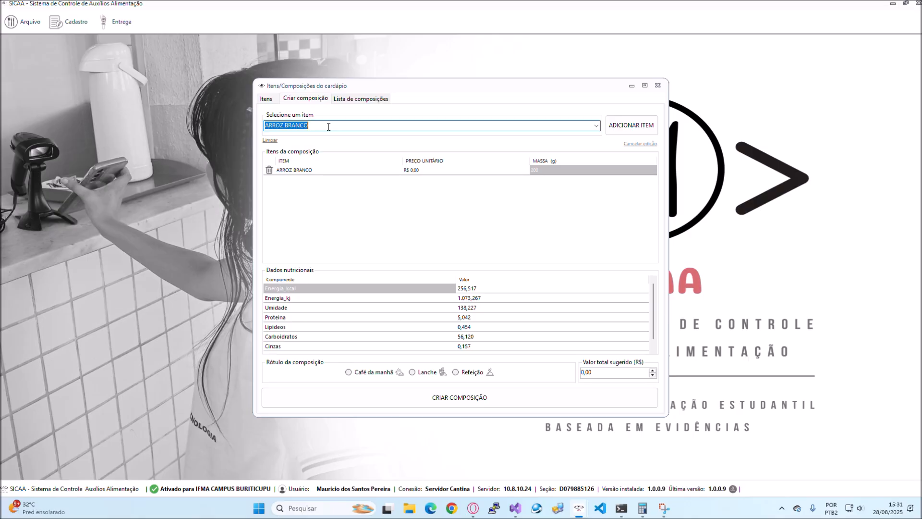
pyautogui.write('ovo COZIDO')
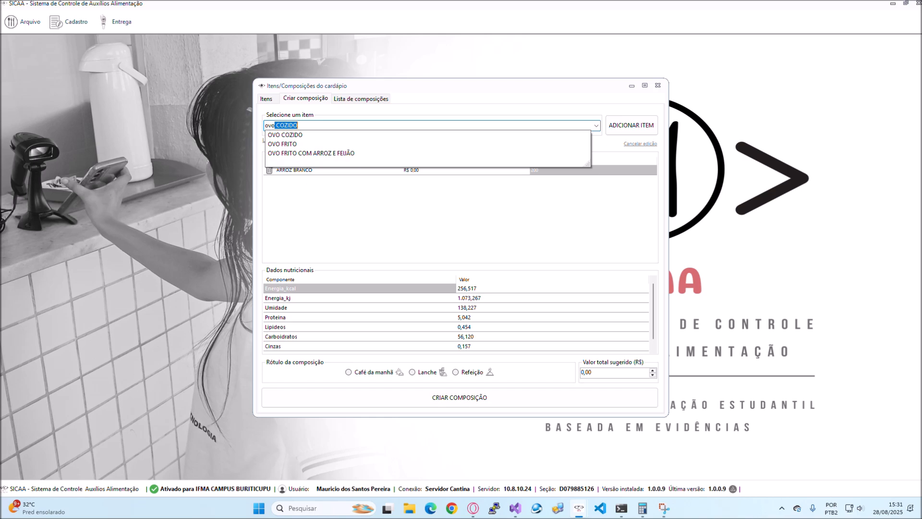
pyautogui.press('Down')
pyautogui.press('Return')
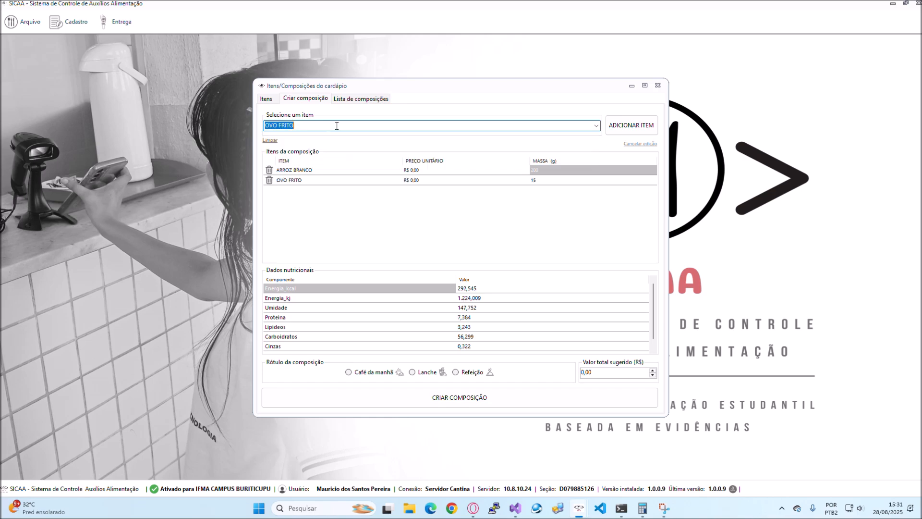
# - Find the salads by searching for "sala" and add SALADA DE MAIONESE to the composition
pyautogui.click(307, 125)
pyautogui.moveTo(310, 125); pyautogui.dragTo(260, 126)
pyautogui.write('salaDA DE GRÃO-DE-BICO')
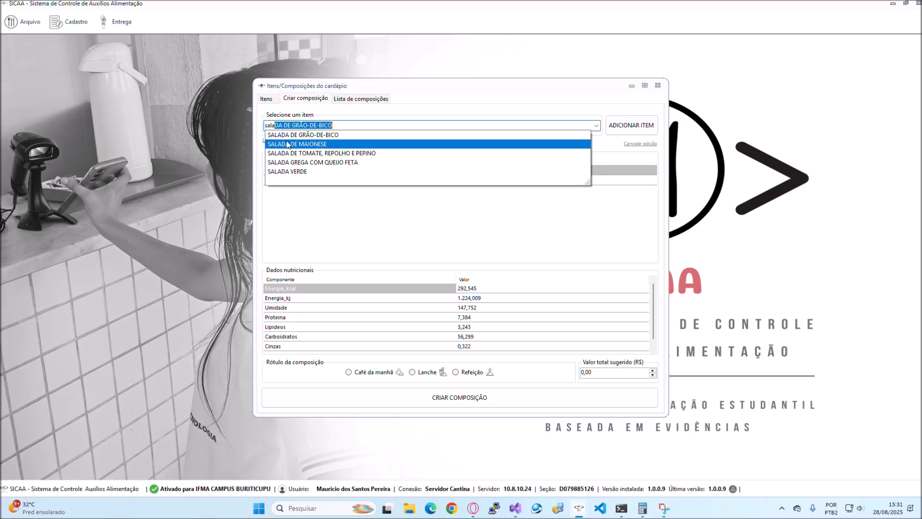
pyautogui.click(287, 143)
pyautogui.press('Return')
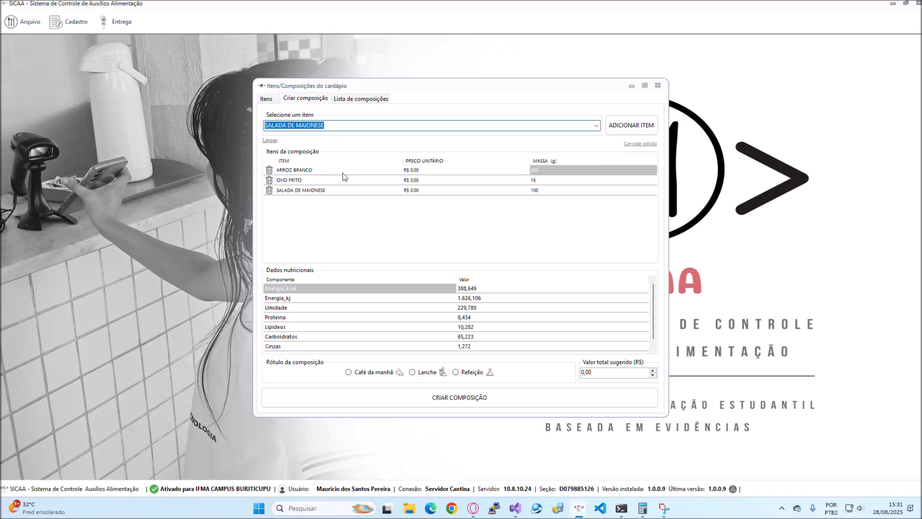
# - Find the fillets by searching for "fil" and add FILÉ DE FRANGO to the composition
pyautogui.click(330, 127)
pyautogui.moveTo(342, 125); pyautogui.dragTo(264, 129)
pyautogui.write('fil')
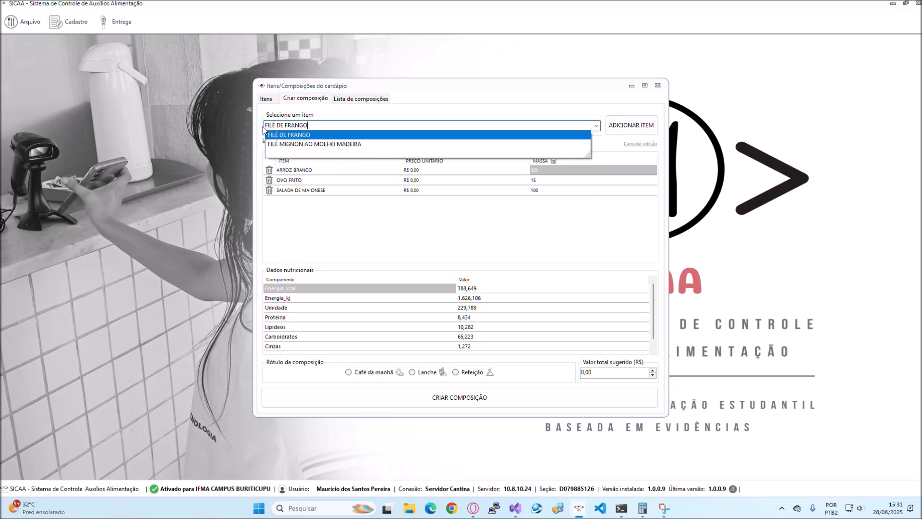
pyautogui.press('Return')
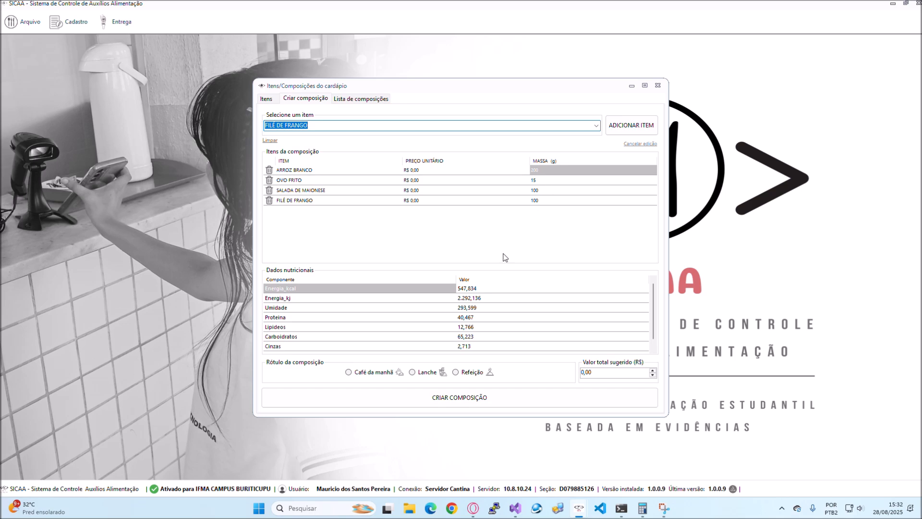
# - Examine all the nutritional data calculated for the composition, from Energia_kcal through MassaTotal
pyautogui.scroll(-1, 447, 300)
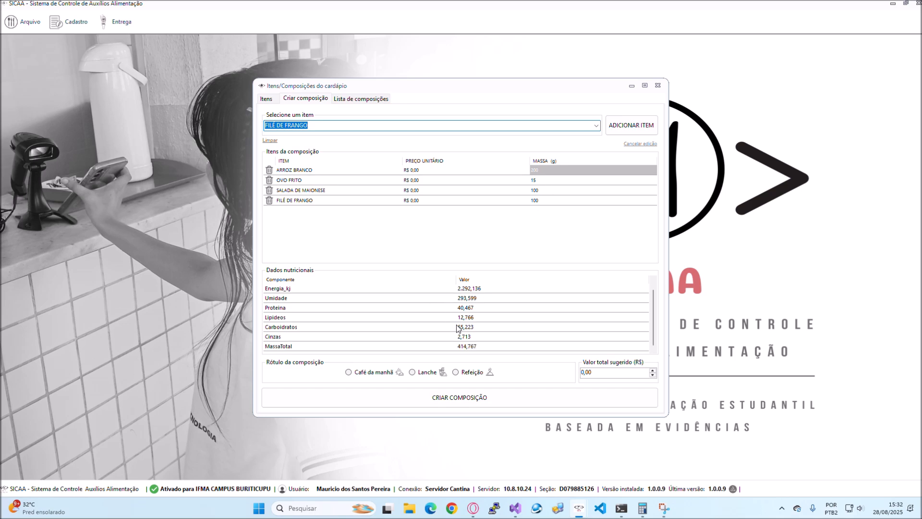
pyautogui.scroll(1, 468, 320)
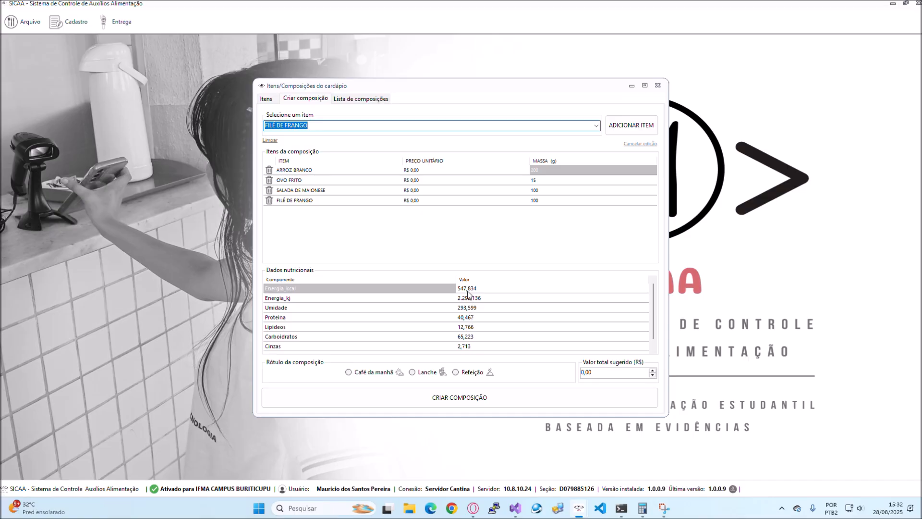
pyautogui.scroll(-1, 470, 298)
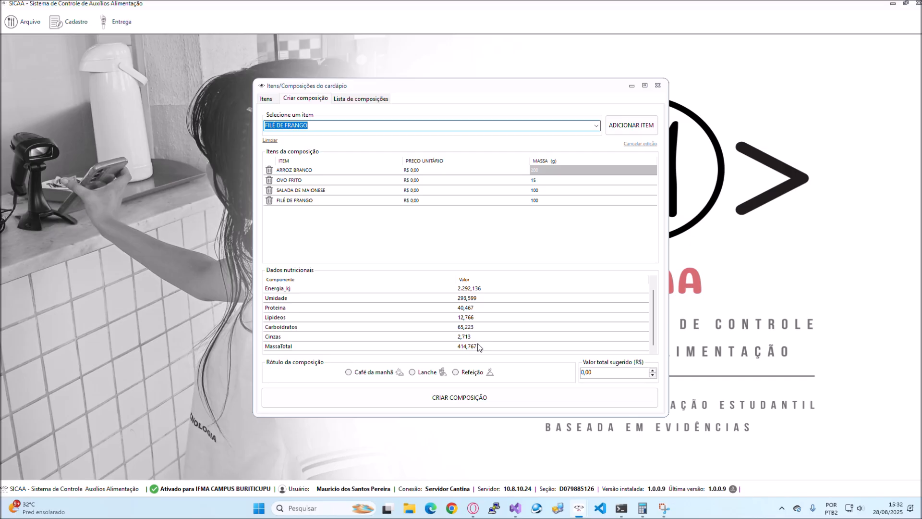
pyautogui.scroll(1, 480, 342)
pyautogui.scroll(-1, 477, 318)
pyautogui.scroll(1, 465, 317)
pyautogui.scroll(-1, 471, 310)
pyautogui.moveTo(292, 290); pyautogui.dragTo(296, 348)
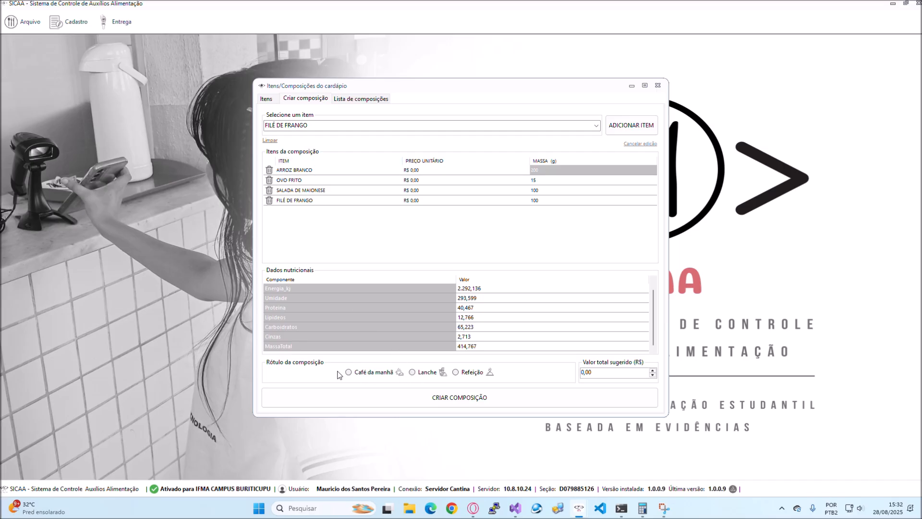
# - Label the composition as Refeição and set its suggested total value to R$ 15,55
pyautogui.click(456, 373)
pyautogui.moveTo(598, 371); pyautogui.dragTo(584, 374)
pyautogui.write('15,55')
pyautogui.click(612, 375)
# - Add the existing REFEIÇÃO composition containing FEIJÃO CARRIOCA and OVO FRITO to 29 August 2025 in the menu calendar and open that day's menu
pyautogui.click(356, 101)
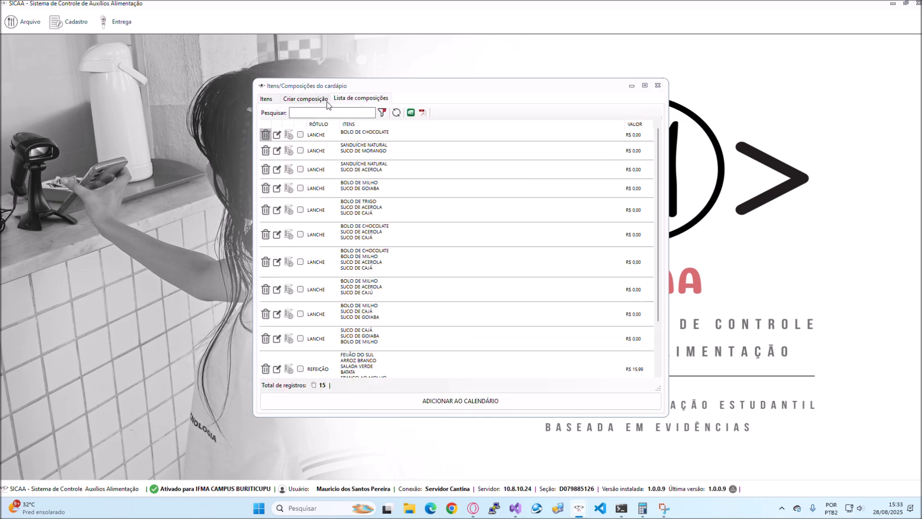
pyautogui.scroll(-5, 374, 240)
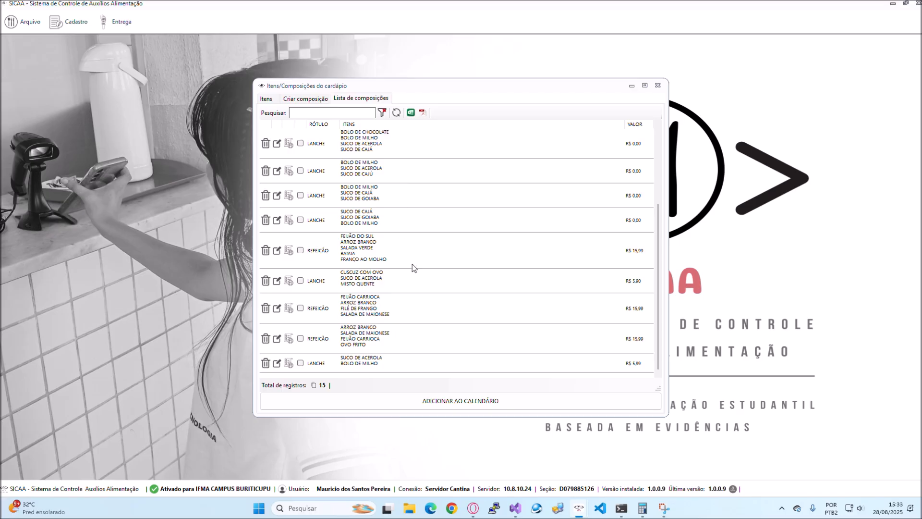
pyautogui.click(300, 338)
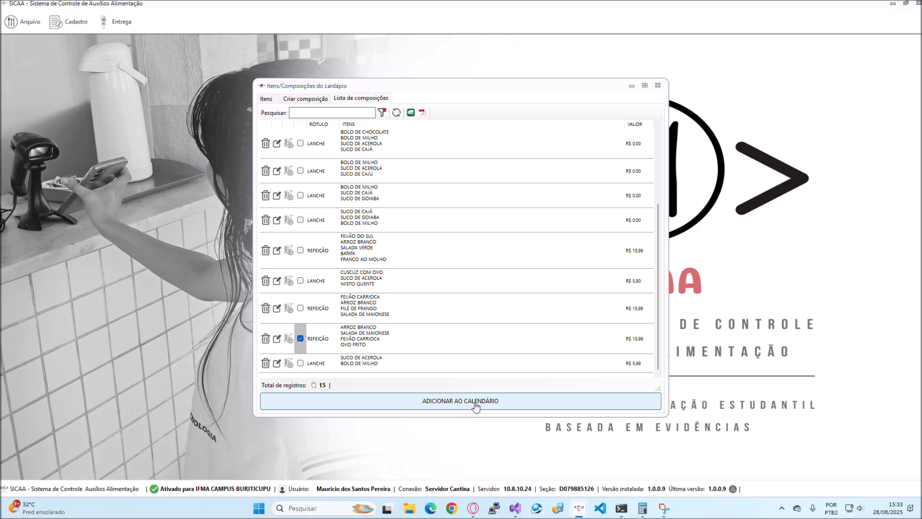
pyautogui.click(446, 405)
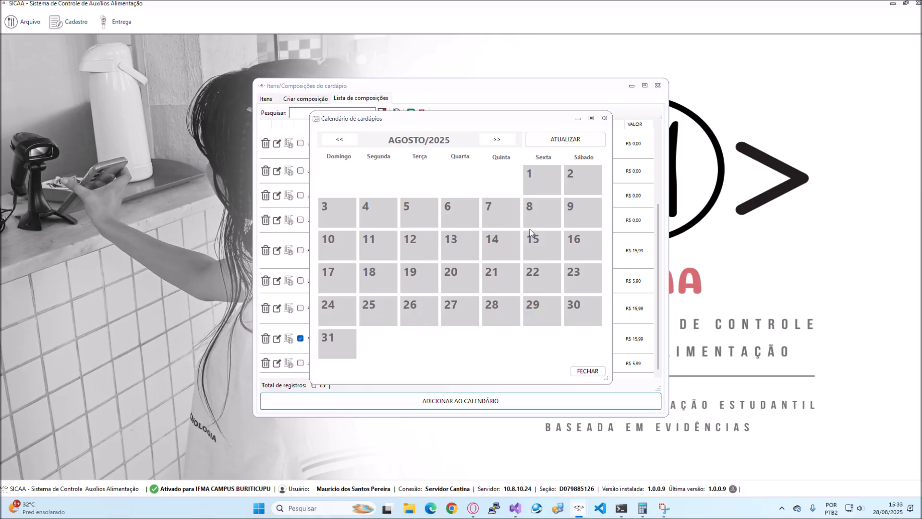
pyautogui.click(534, 307)
pyautogui.click(539, 320)
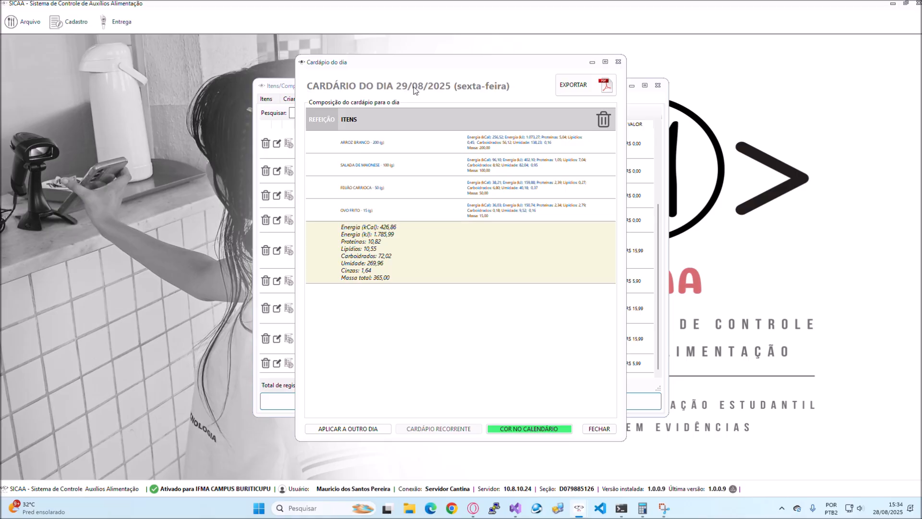
# - Examine the portion and nutritional values of each item in the menu for 29/08/2025
pyautogui.click(390, 140)
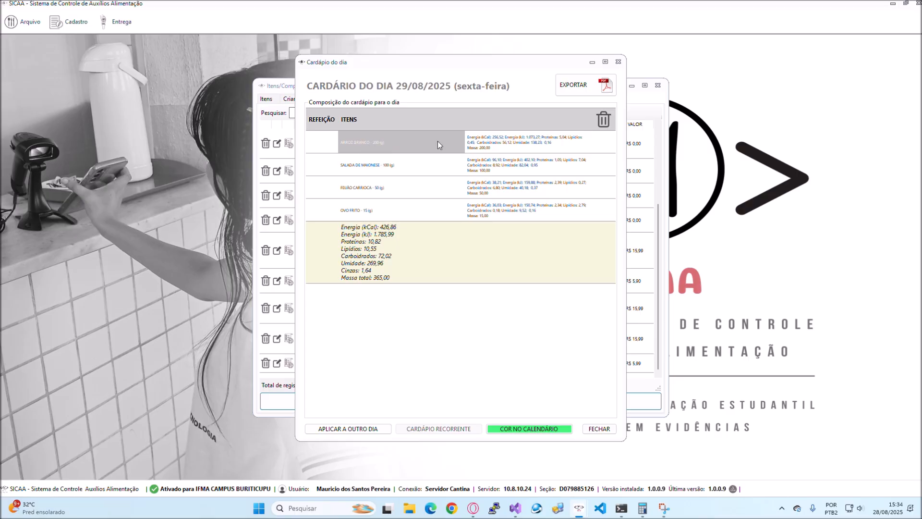
pyautogui.click(475, 140)
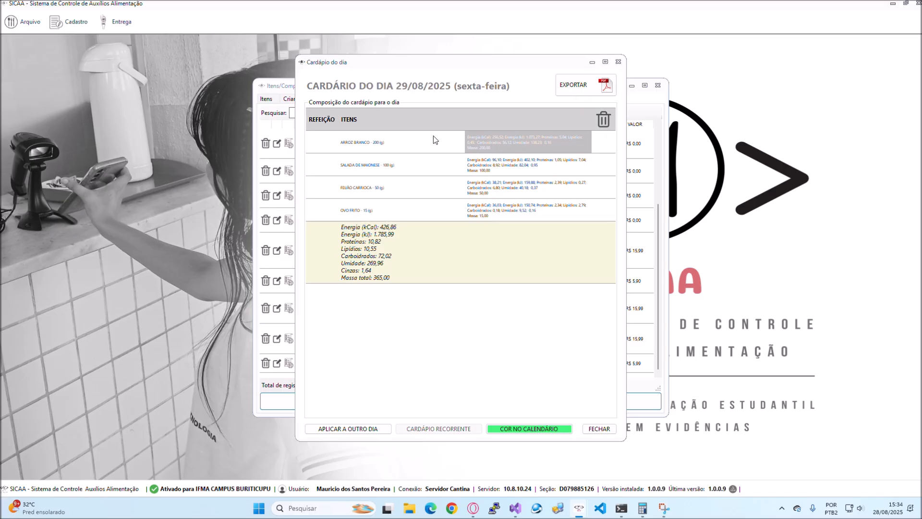
pyautogui.click(444, 166)
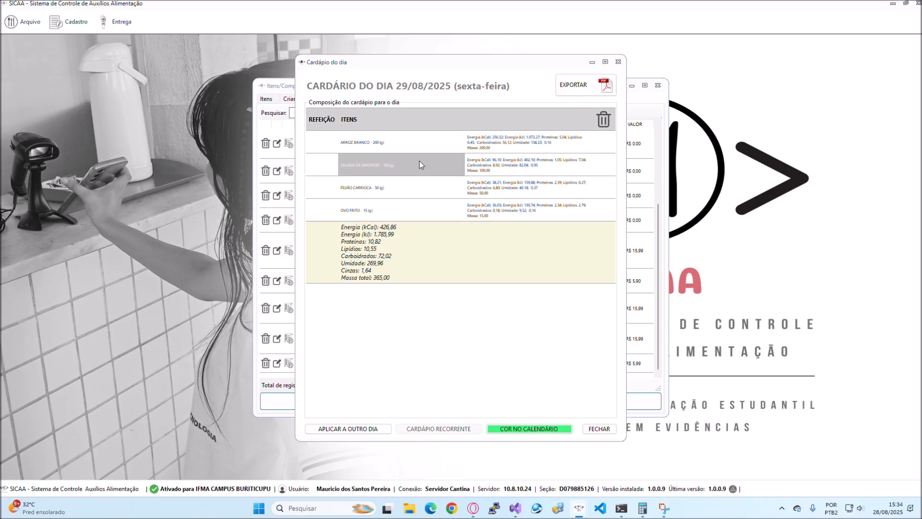
pyautogui.click(480, 169)
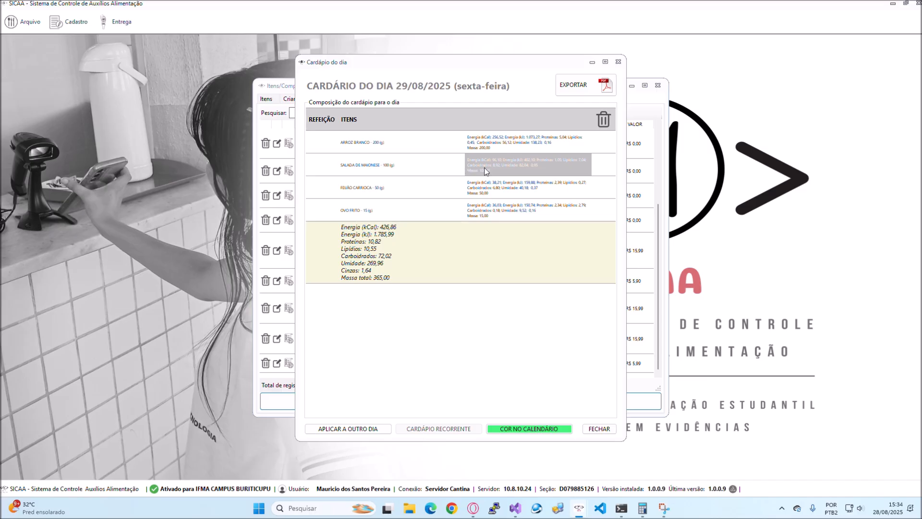
pyautogui.click(427, 188)
pyautogui.click(480, 189)
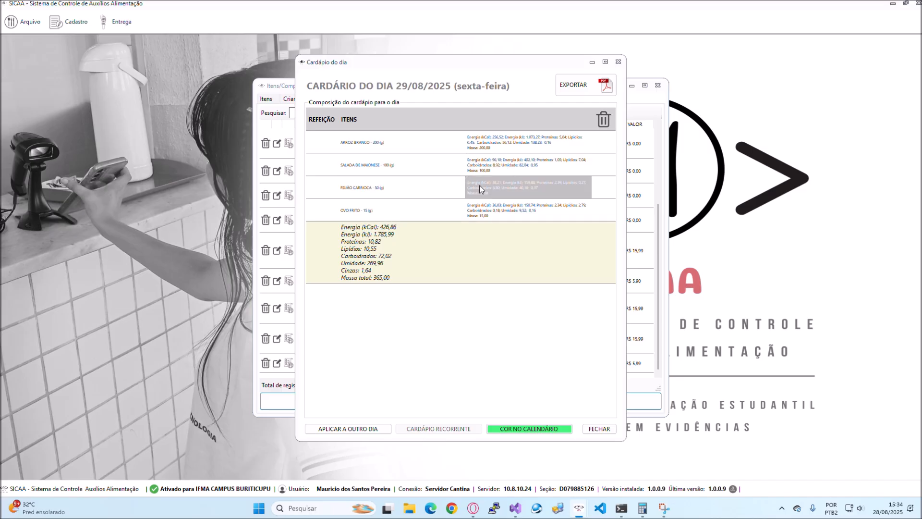
pyautogui.click(392, 209)
pyautogui.click(490, 212)
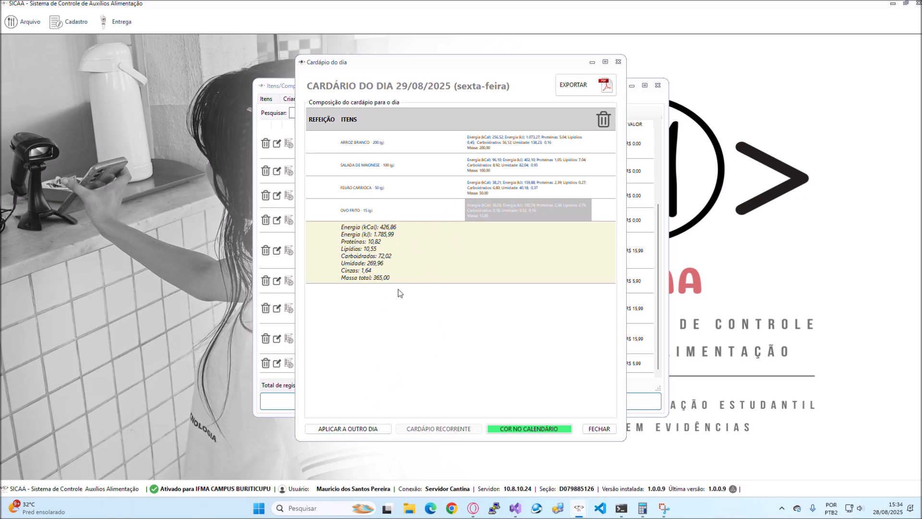
# - Set the day's calendar colour to light magenta, RGB(255,128,255)
pyautogui.click(527, 432)
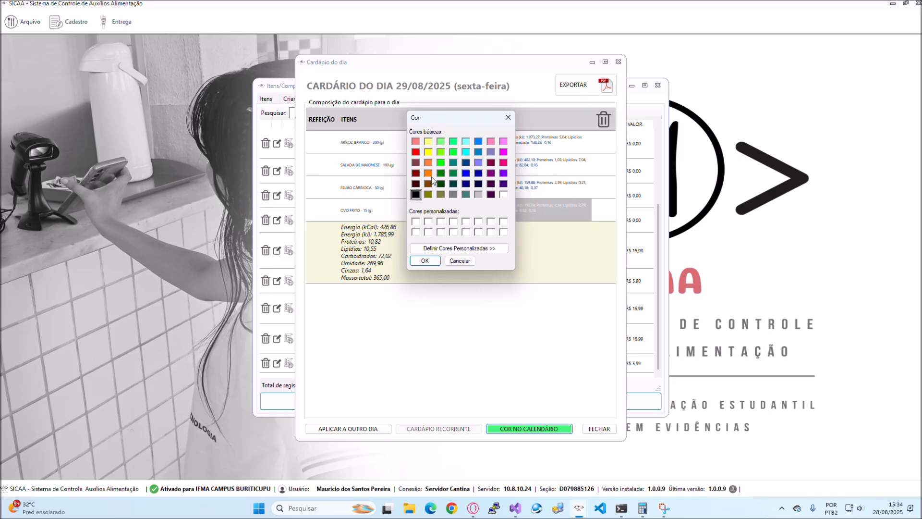
pyautogui.click(504, 143)
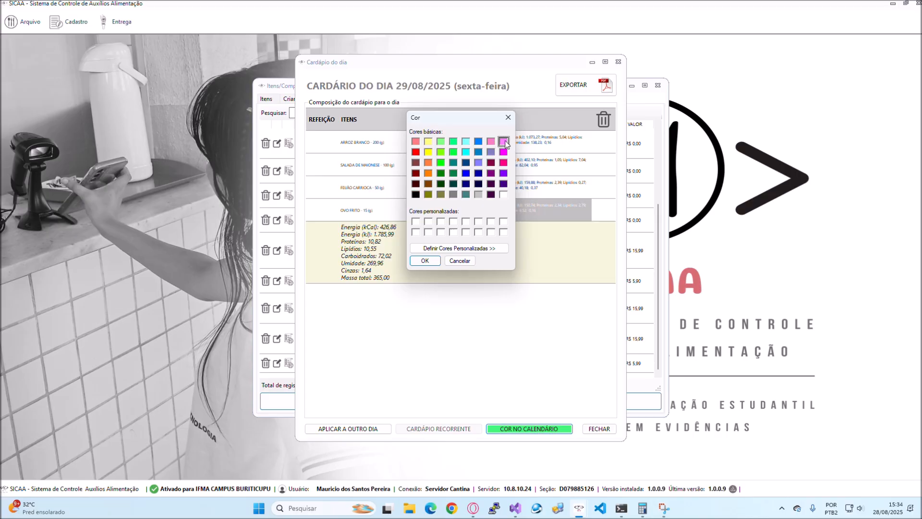
pyautogui.click(424, 259)
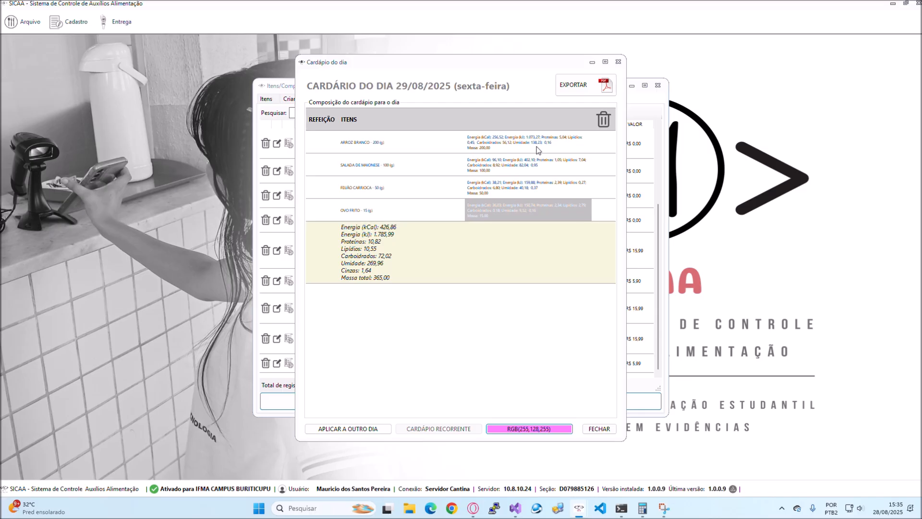
# - Export the day's menu as "CARDÁPIO DO DIA 29-08-2025 (sexta-feira).pdf" to the desktop without e-mailing it, and view the PDF's label column
pyautogui.click(578, 89)
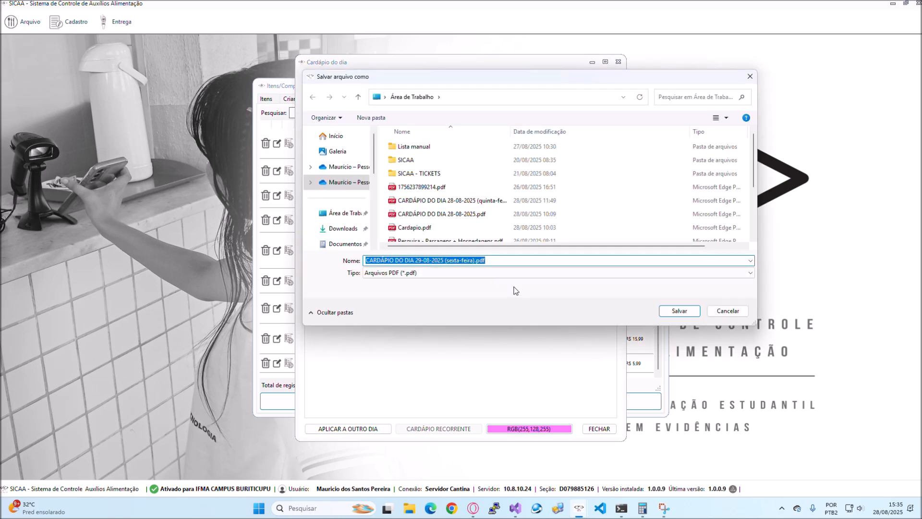
pyautogui.click(677, 311)
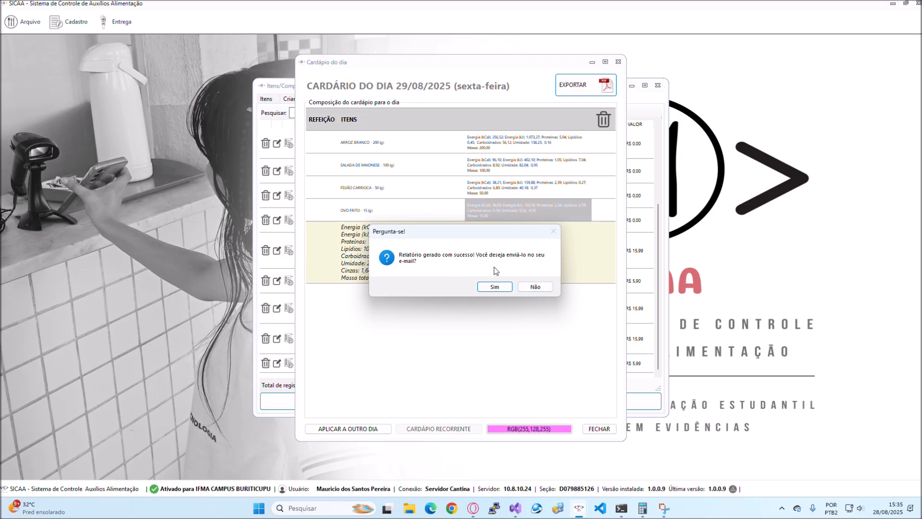
pyautogui.click(541, 287)
pyautogui.click(409, 508)
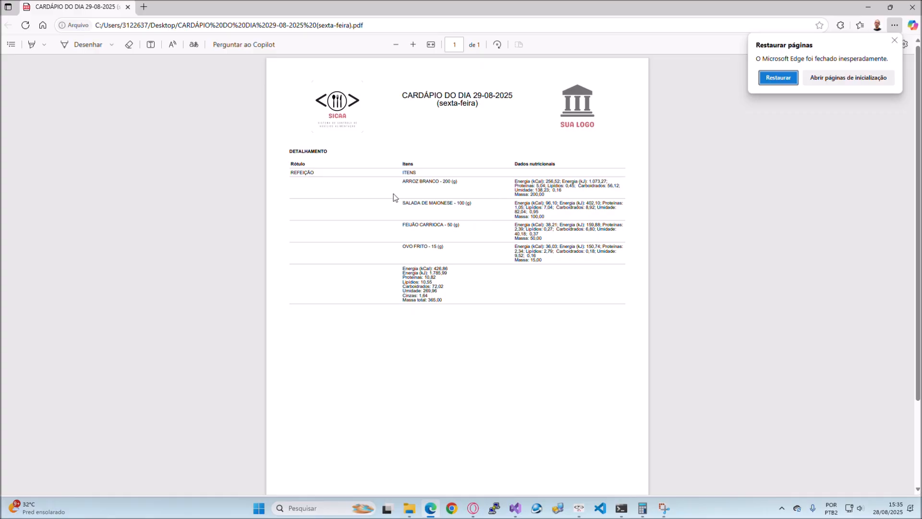
pyautogui.moveTo(290, 164); pyautogui.dragTo(305, 164)
pyautogui.click(317, 172)
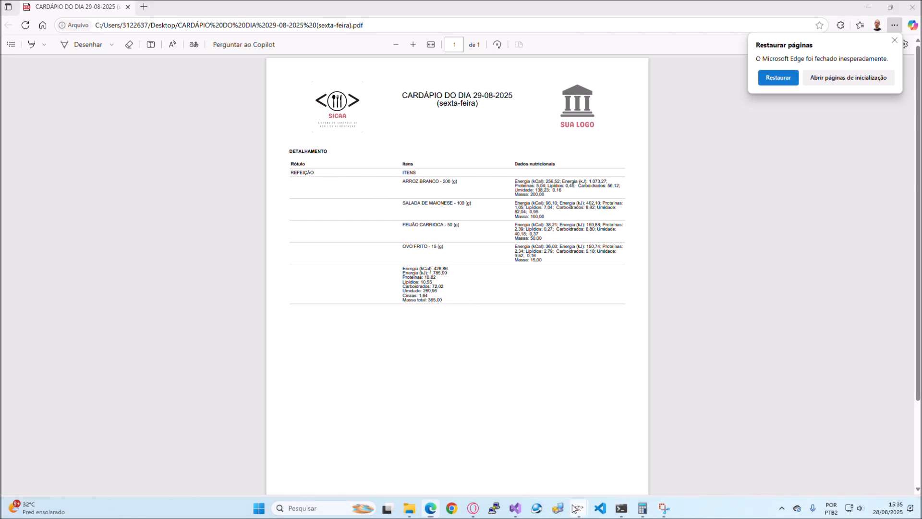
# - Return to SICAA and close the day's menu and the menu calendar
pyautogui.moveTo(579, 508)
pyautogui.click(639, 460)
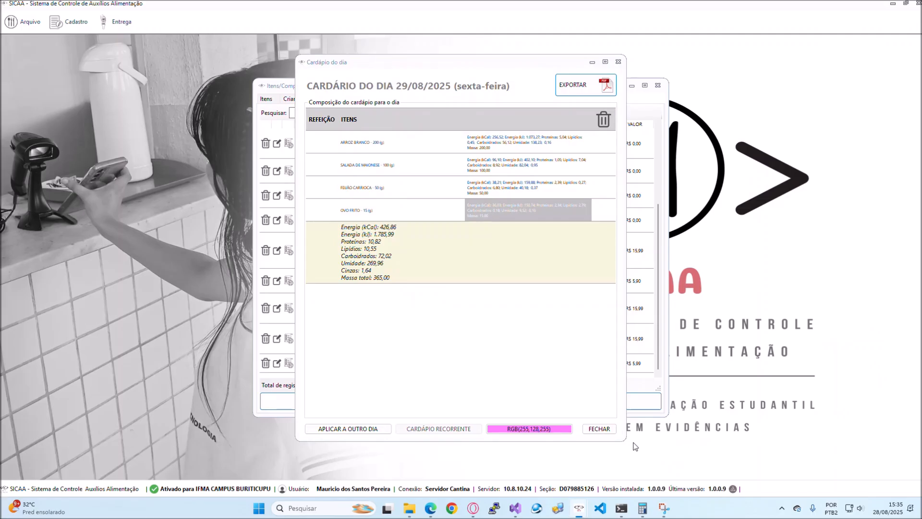
pyautogui.click(618, 62)
pyautogui.click(601, 121)
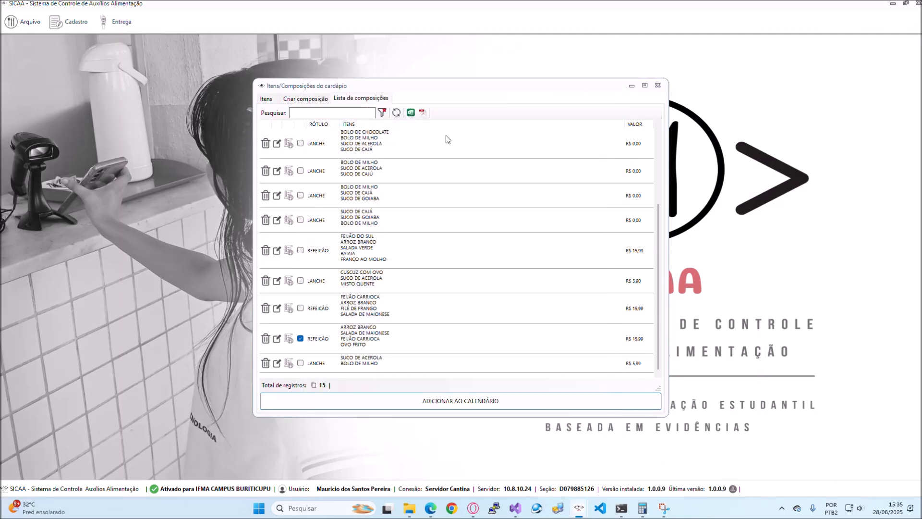
# - Add only the LANCHE composition with SUCO DE ACEROLA and BOLO DE MILHO to 29 August 2025 and open that day's menu
pyautogui.click(300, 338)
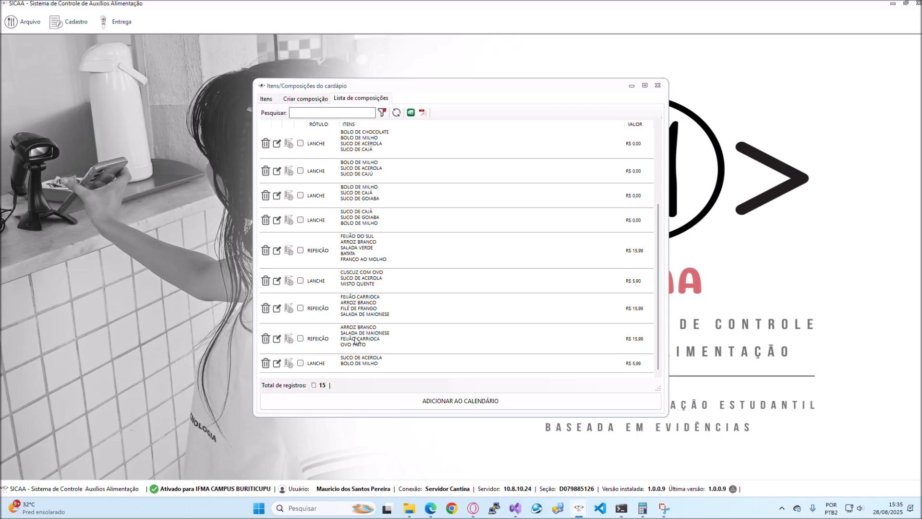
pyautogui.click(300, 363)
pyautogui.click(446, 401)
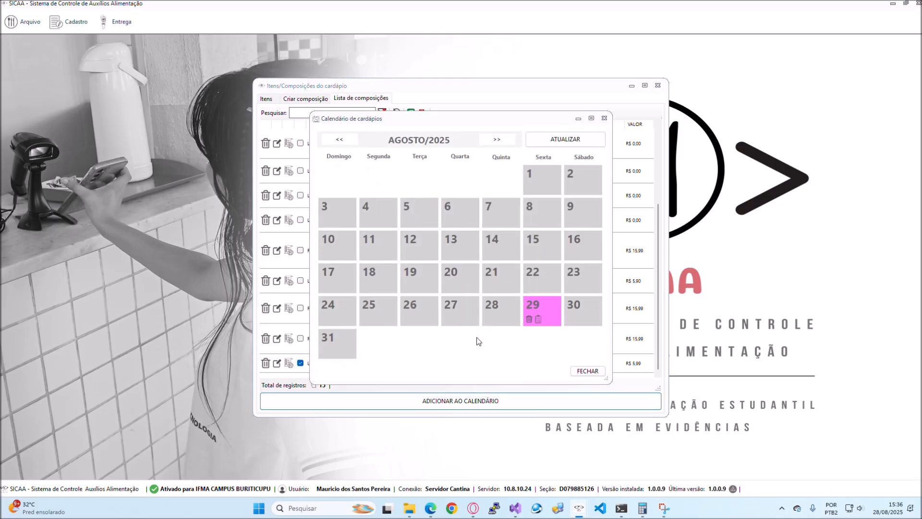
pyautogui.click(548, 304)
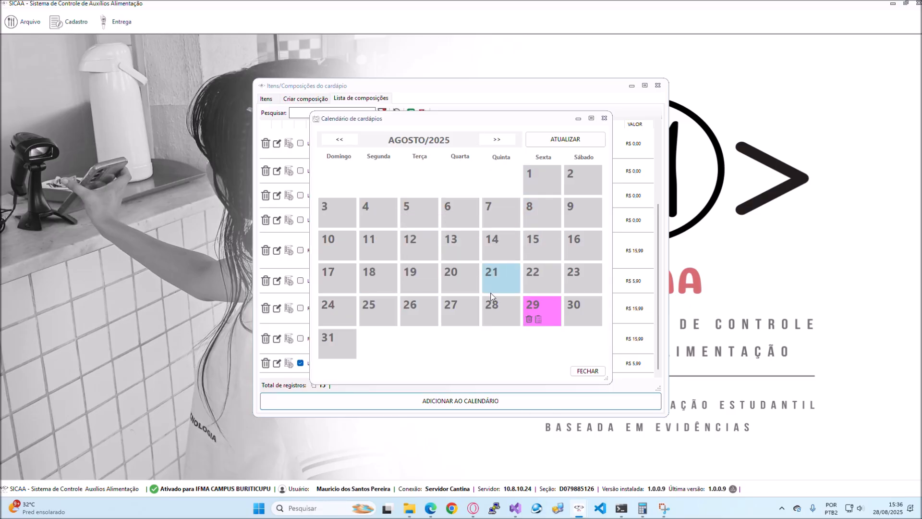
pyautogui.click(541, 323)
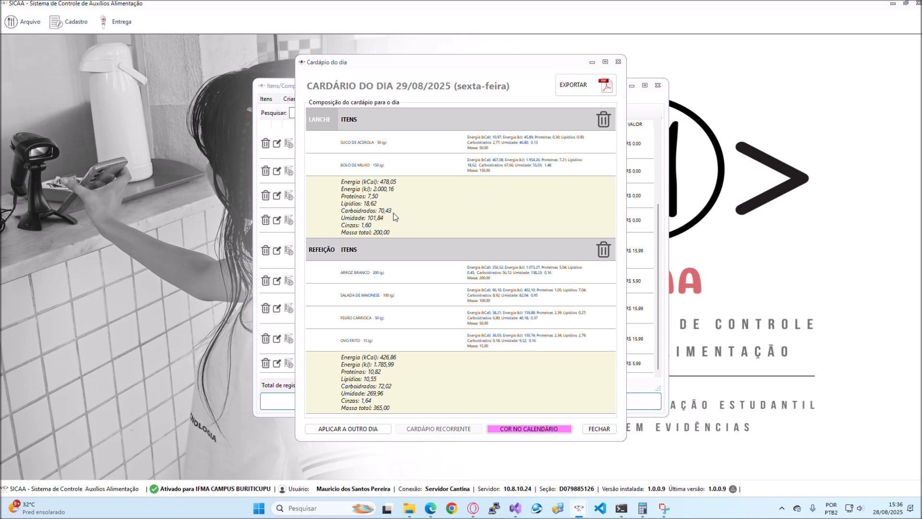
# - Export the menu with both LANCHE and REFEIÇÃO over the existing "CARDÁPIO DO DIA 29-08-2025 (sexta-feira).pdf" without e-mailing it, and review the PDF
pyautogui.click(577, 88)
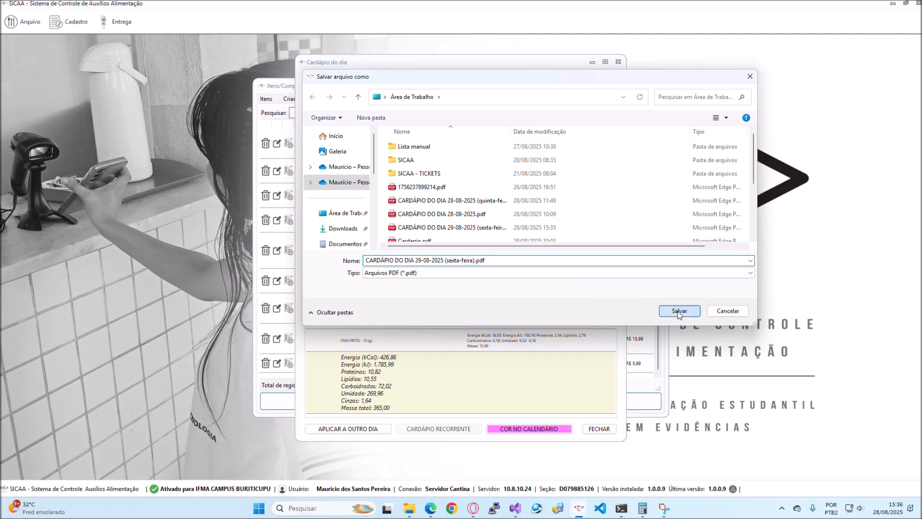
pyautogui.click(678, 311)
pyautogui.click(489, 255)
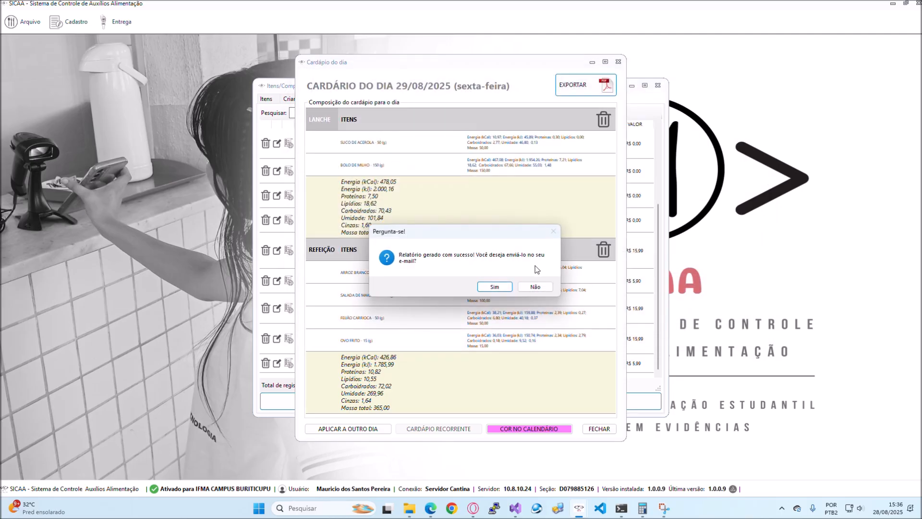
pyautogui.click(536, 288)
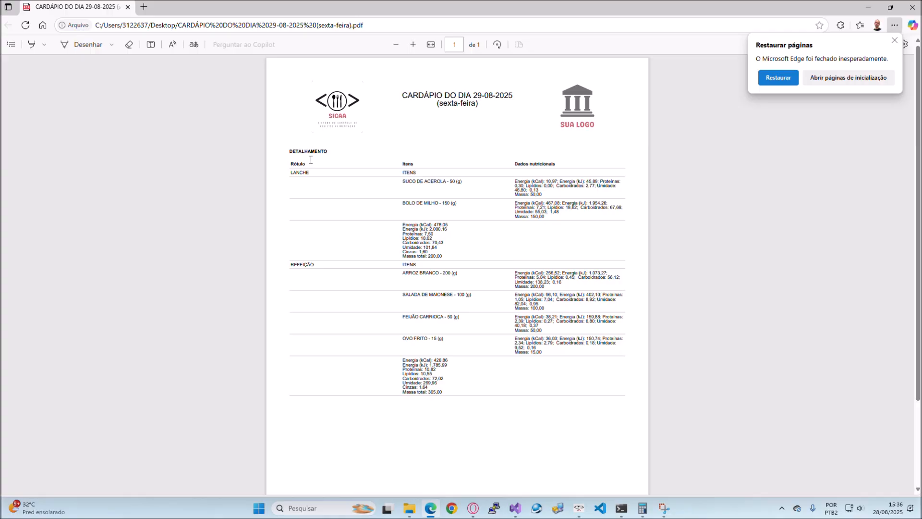
pyautogui.scroll(-3, 418, 236)
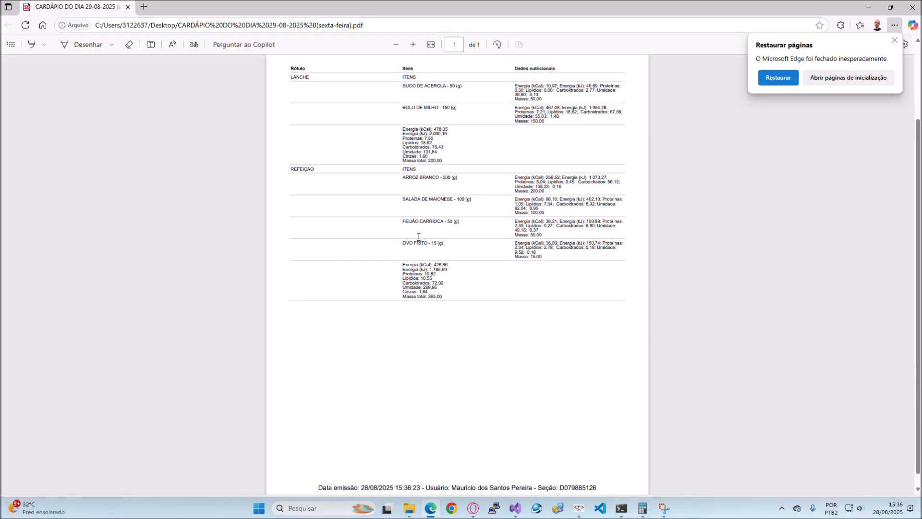
pyautogui.scroll(3, 419, 236)
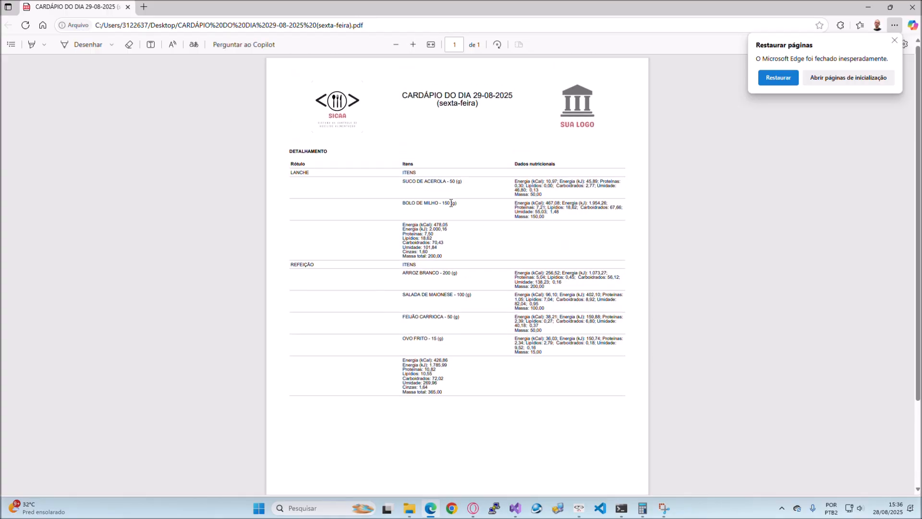
pyautogui.scroll(-1, 451, 204)
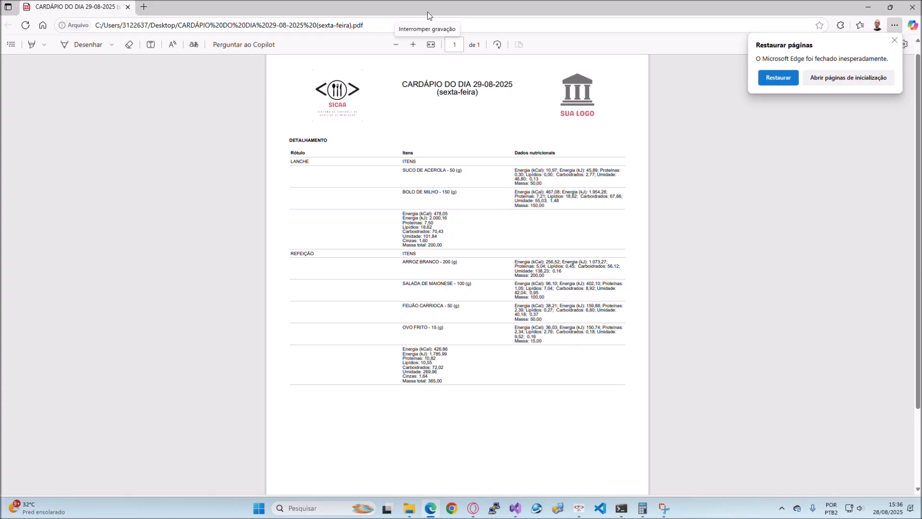